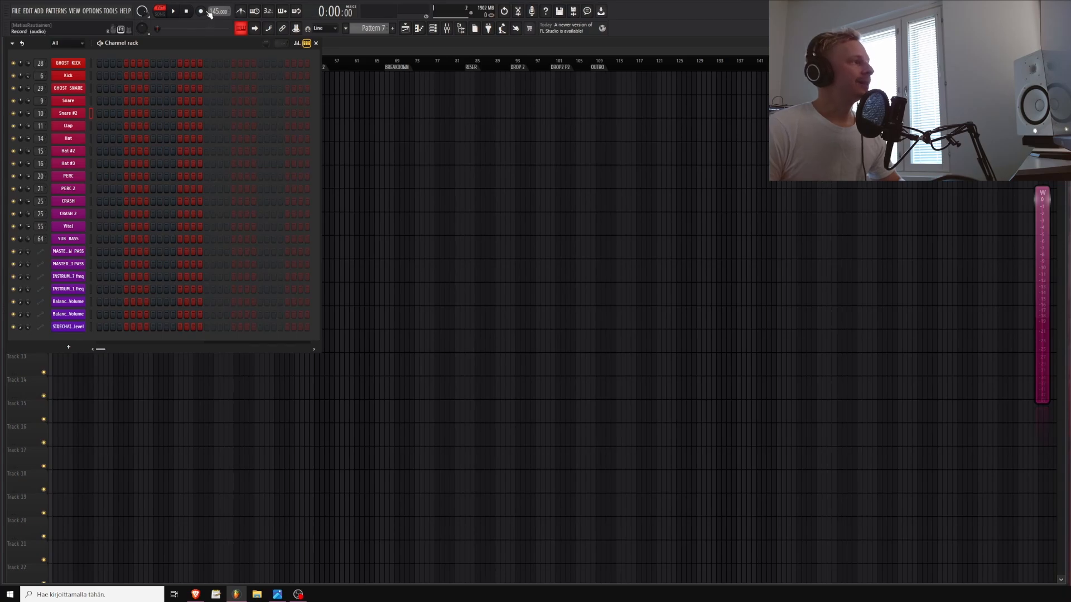
Set the project tempo to 150 BPM
left_click_drag(216, 11, 215, 6)
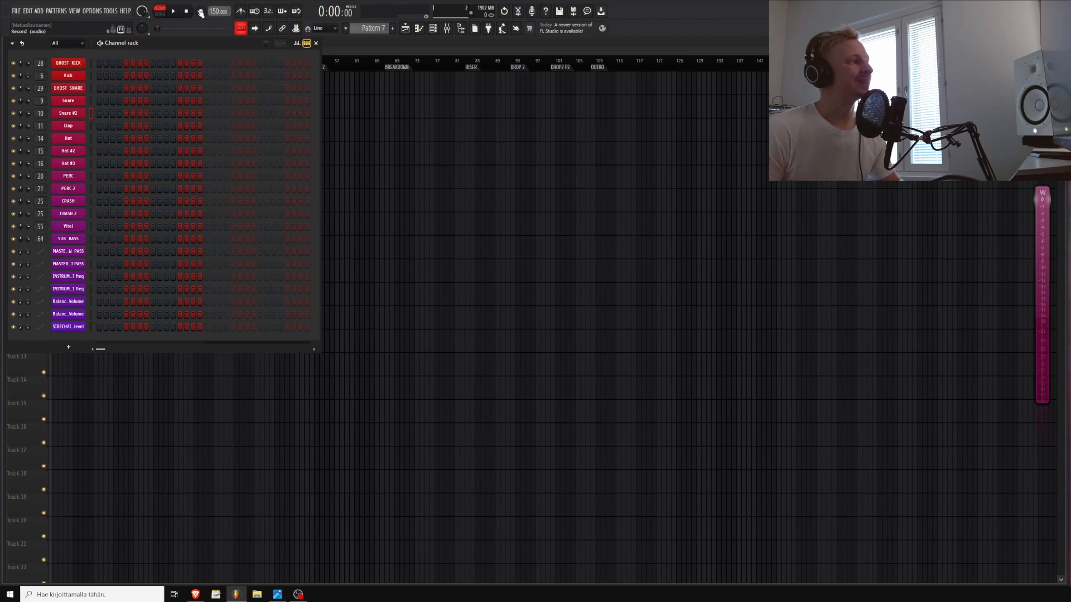
left_click_drag(217, 11, 217, 17)
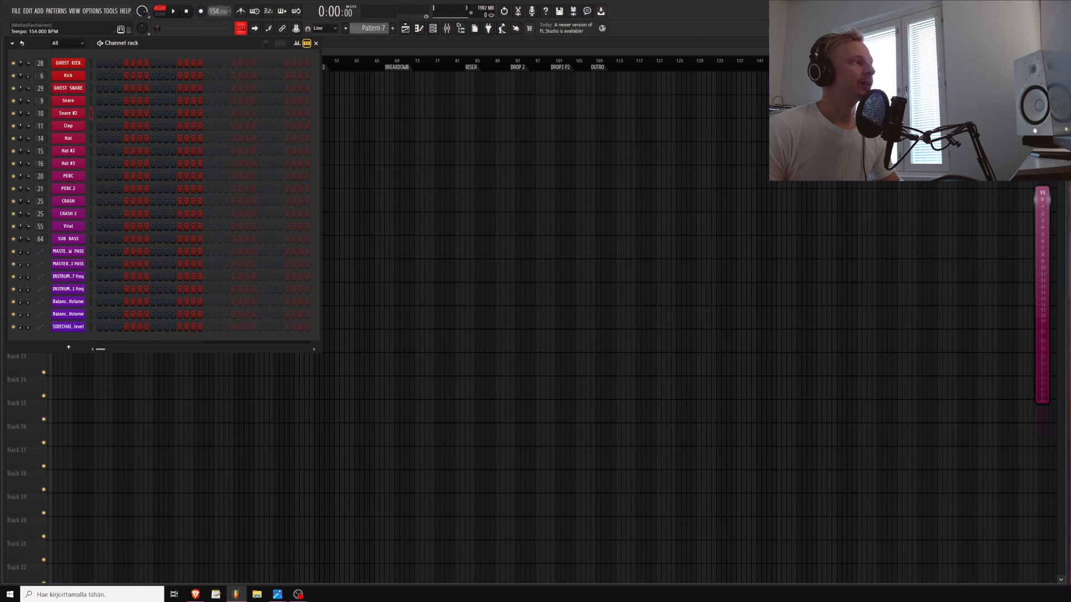
left_click_drag(218, 11, 217, 14)
Browse the Cataclysm EDM Drum Sample Pack Kicks folder and preview several kick samples
key("alt+F8")
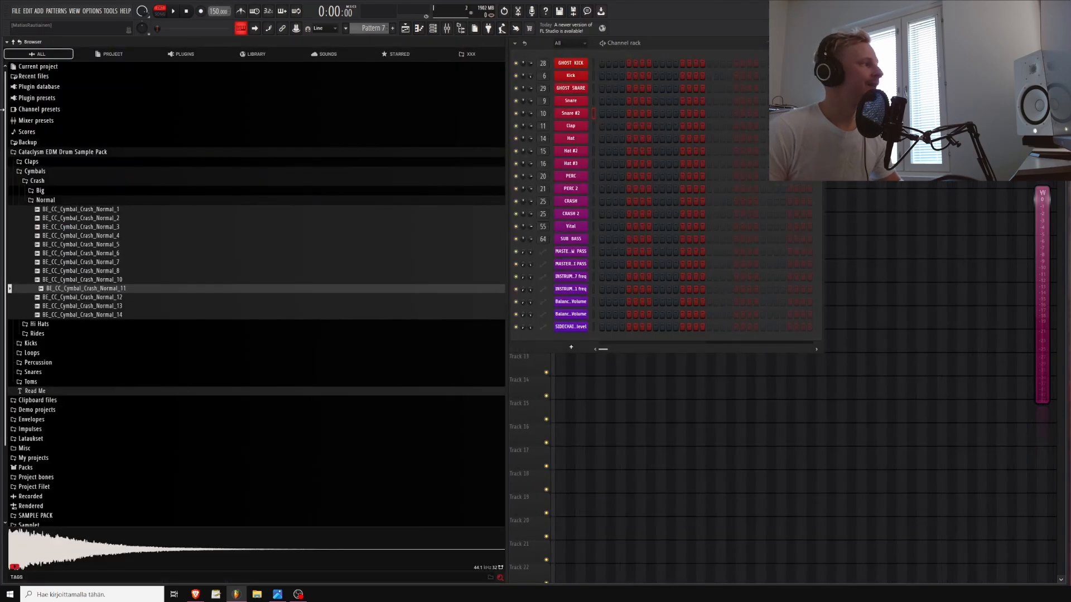
key("alt+F8")
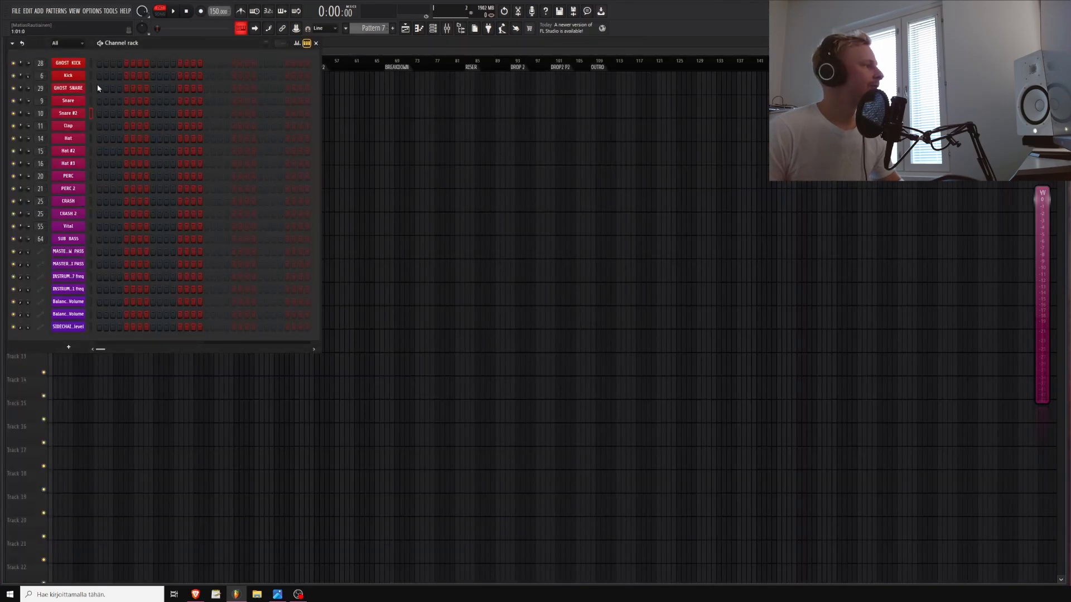
key("alt+F8")
left_click(43, 152)
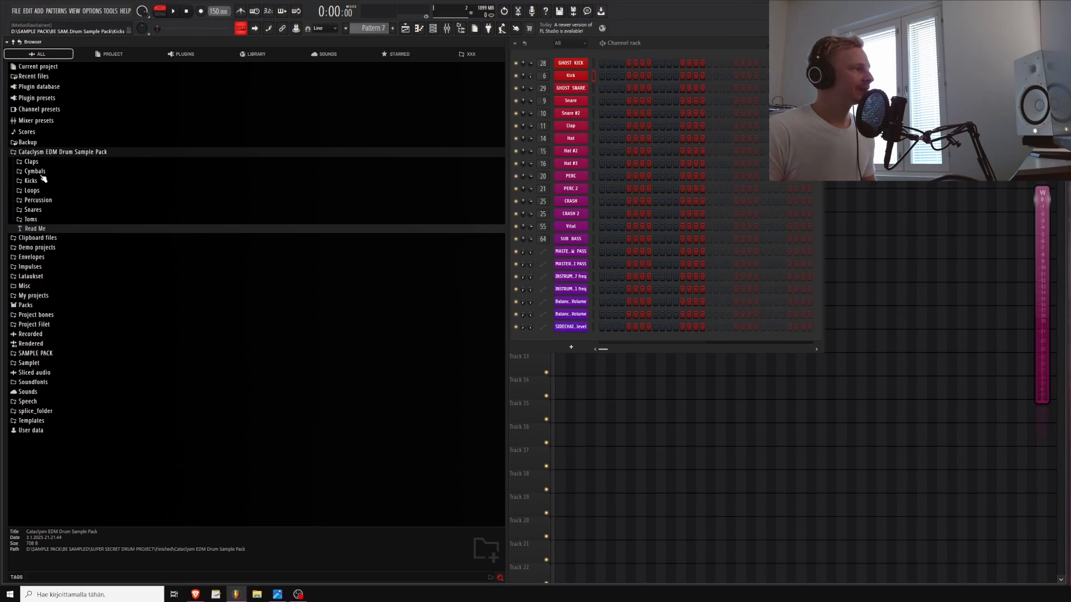
left_click(42, 179)
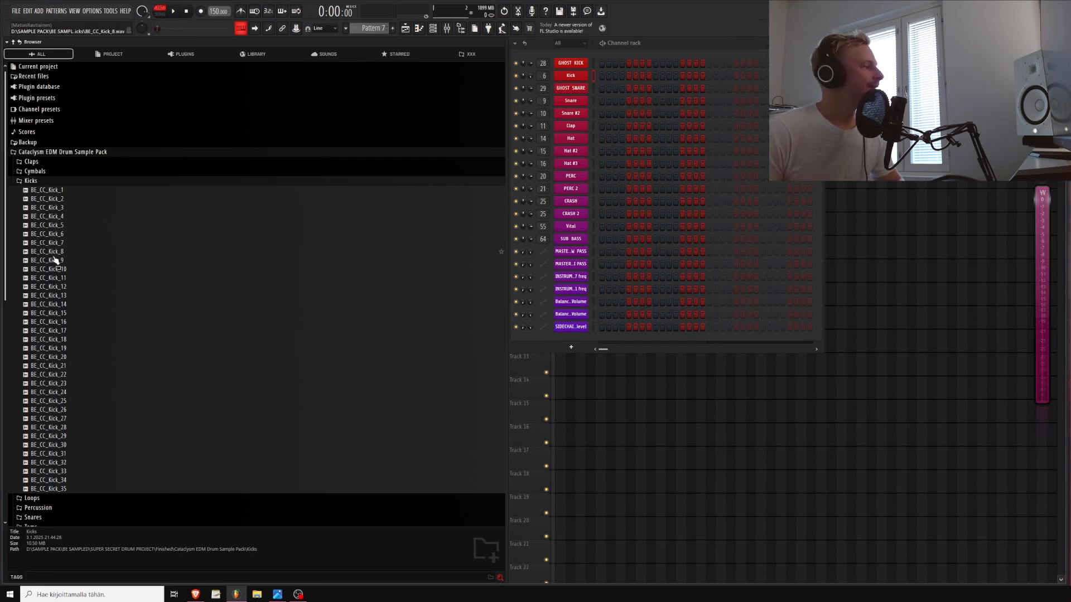
left_click(45, 401)
left_click(49, 436)
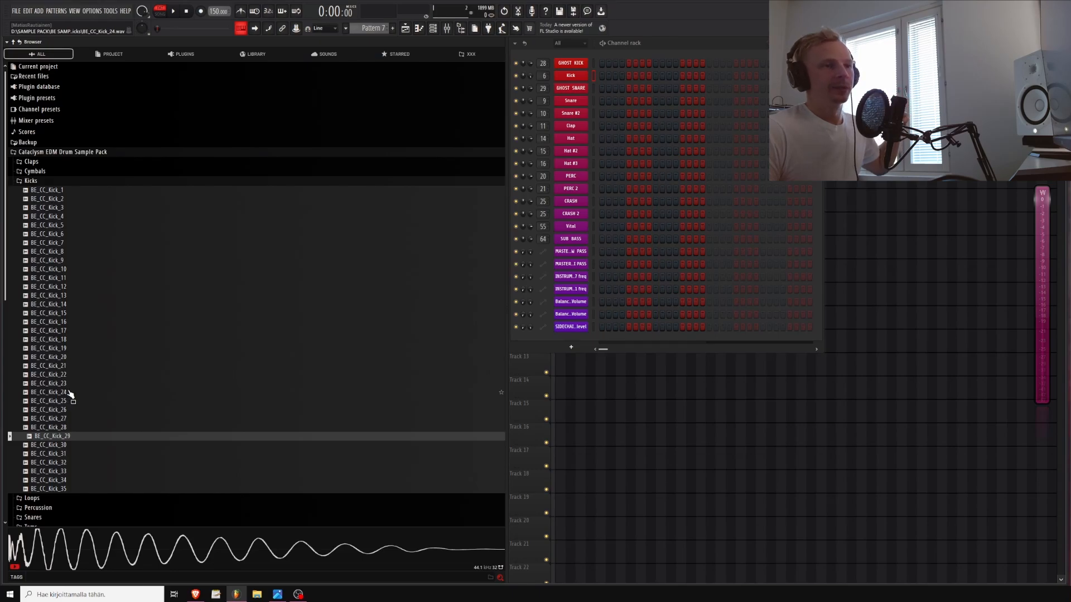
left_click(54, 453)
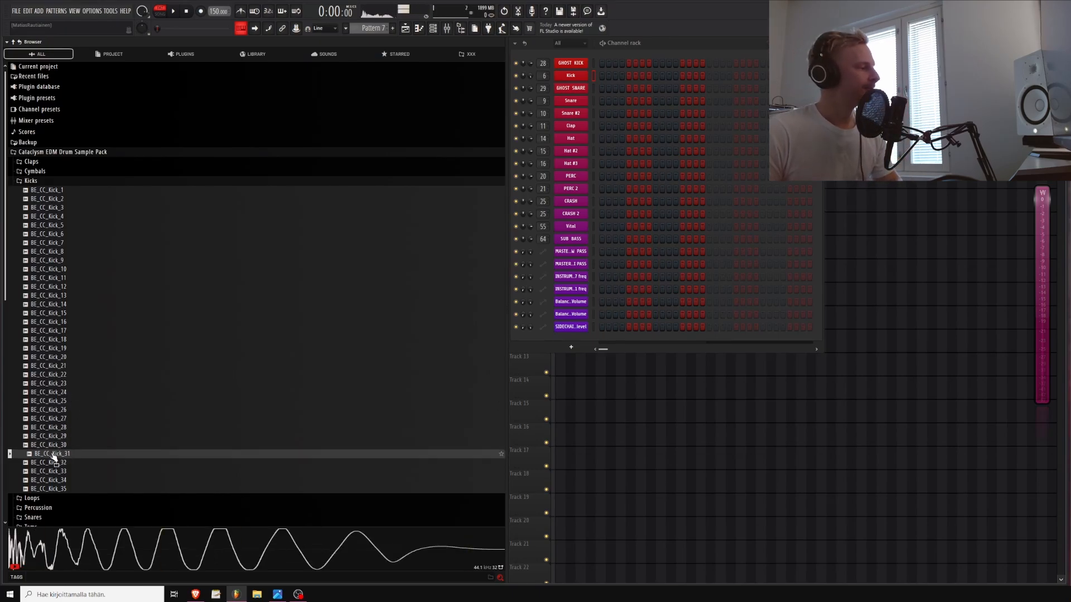
left_click(68, 386)
left_click(56, 348)
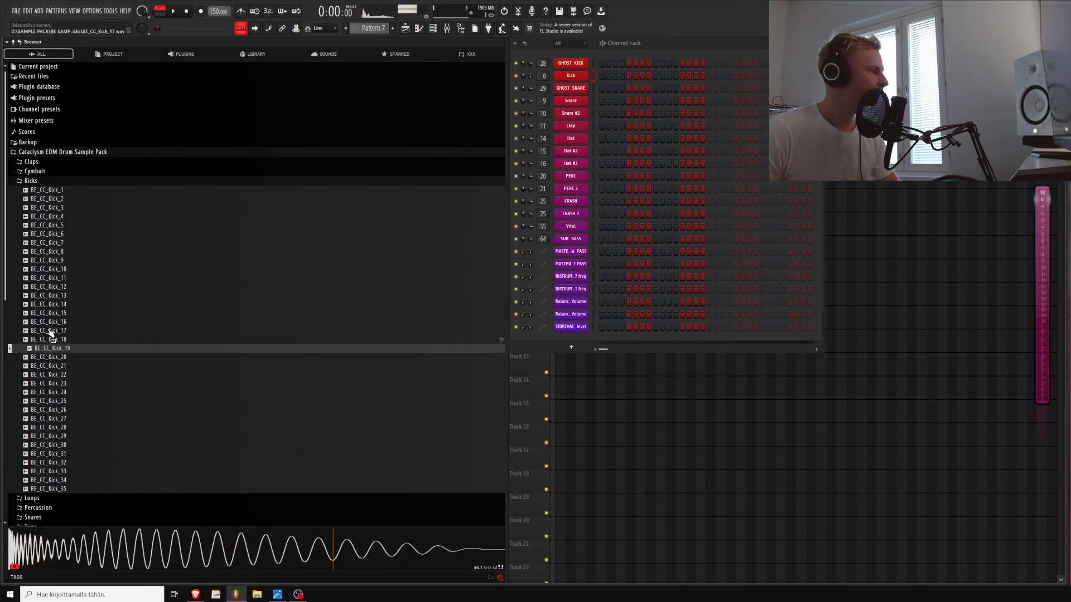
left_click(62, 241)
left_click(58, 462)
left_click(53, 454)
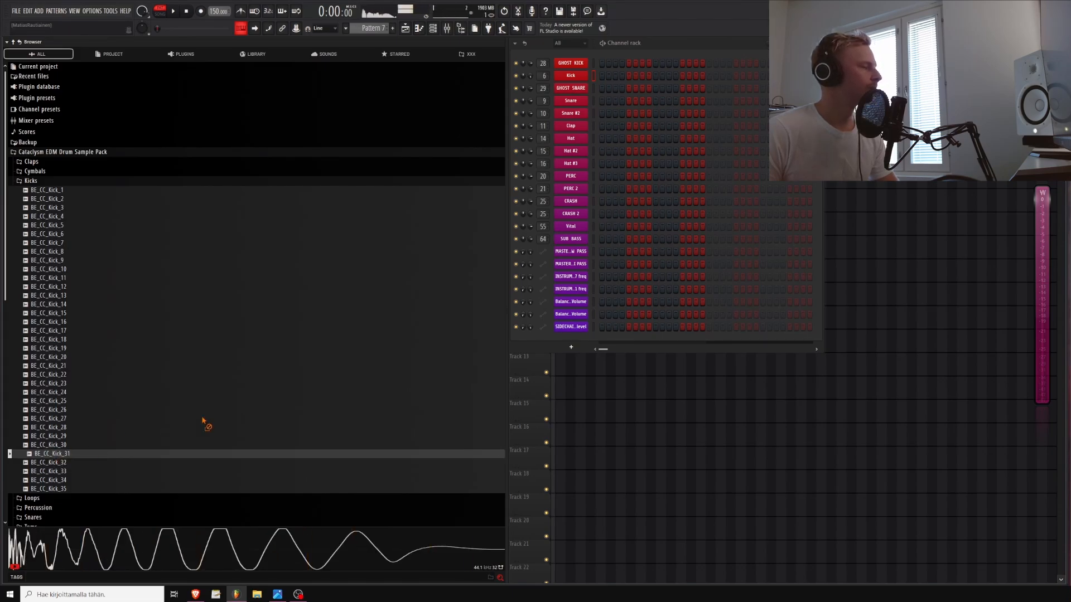
Load BE_CC_Kick_31 into the Kick channel and play the pattern to hear it
key("alt+F8")
left_click_drag(71, 77, 73, 78)
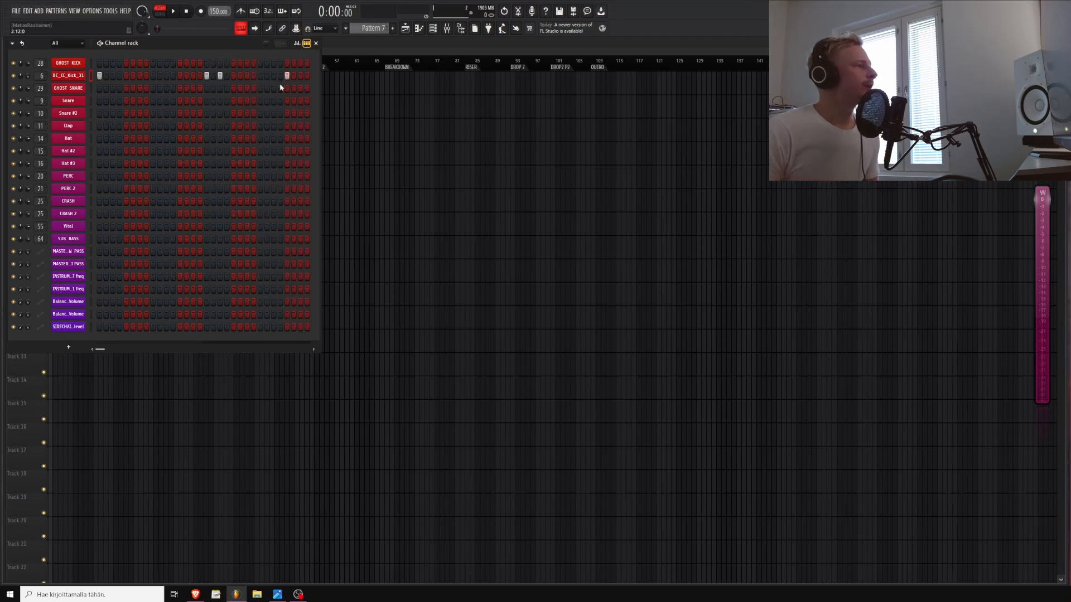
key("space")
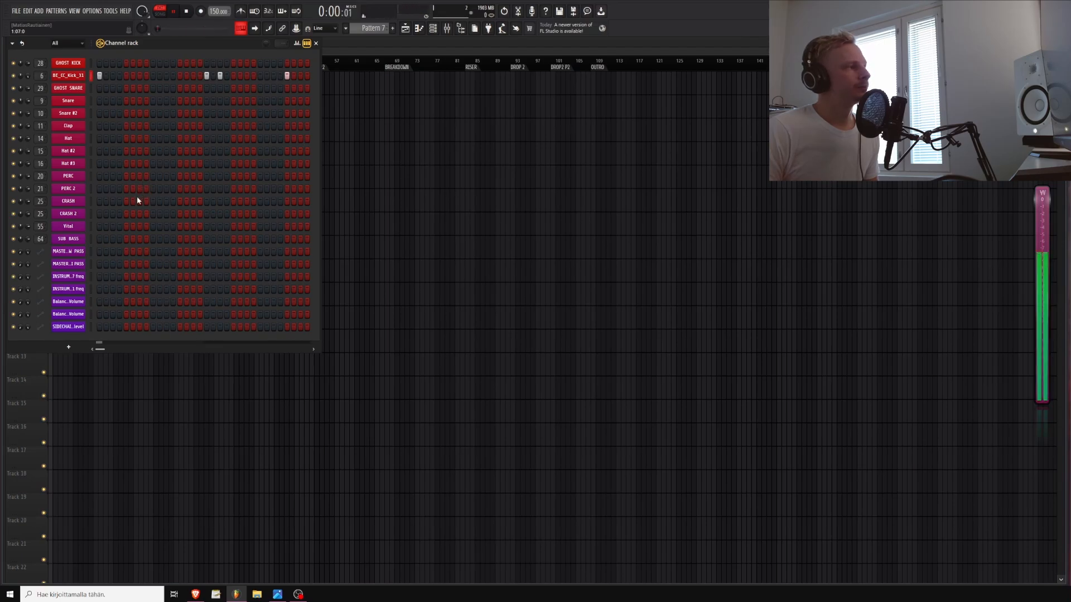
key("space")
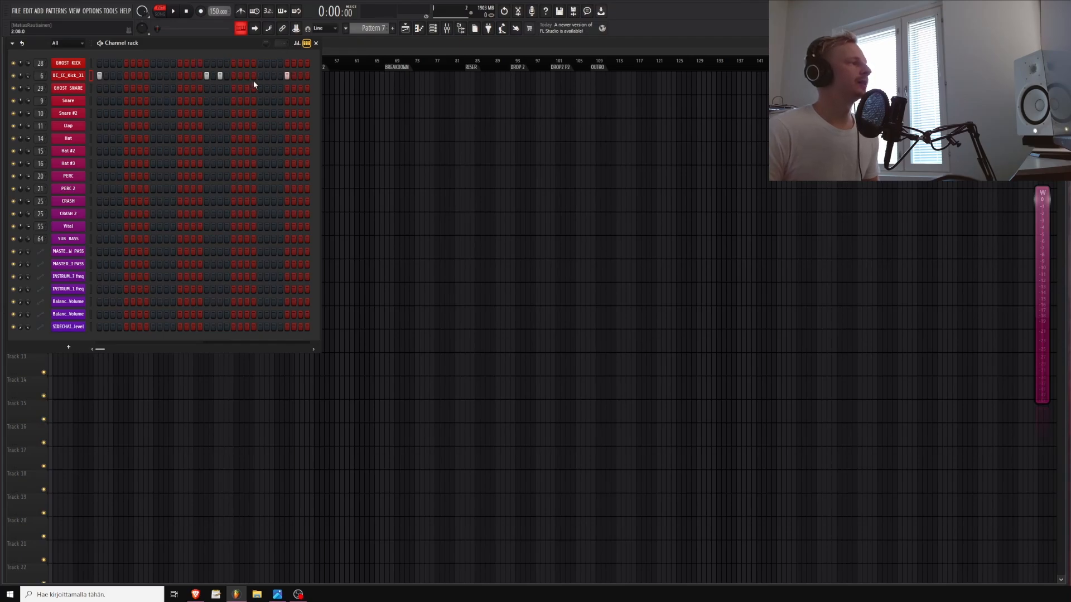
Lower the velocity of the third kick note in the step graph
key("g")
left_click_drag(223, 105, 224, 115)
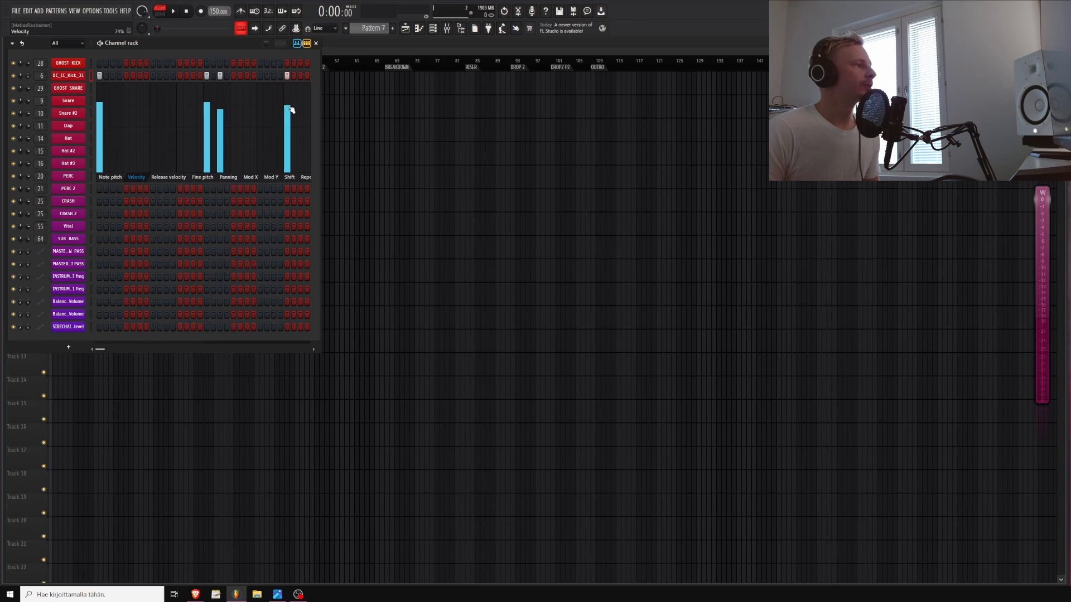
left_click(300, 44)
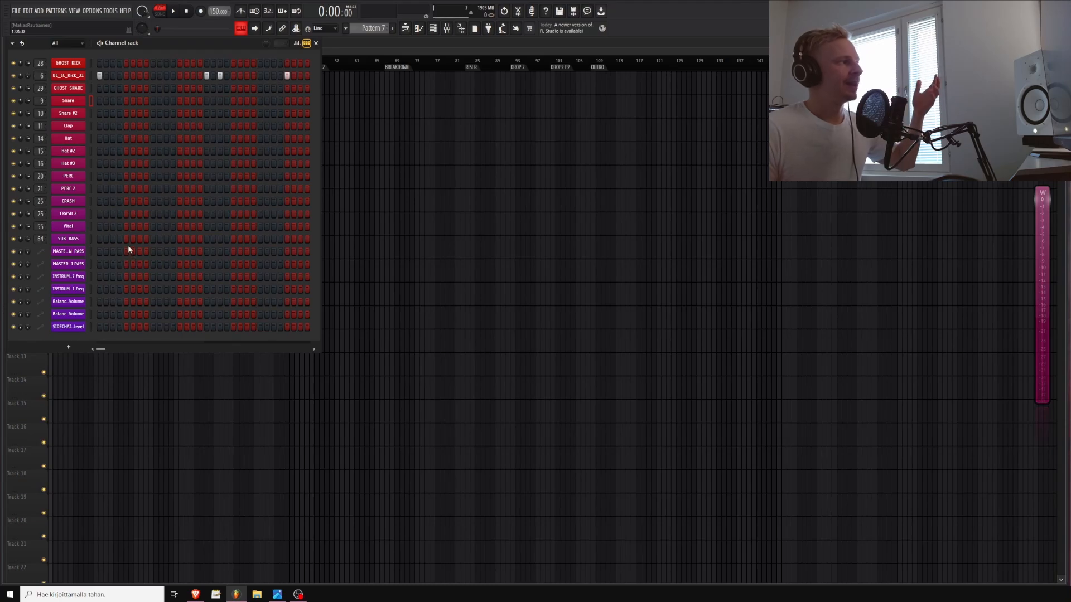
Add snare hits on the Snare channel's steps
left_click(153, 100)
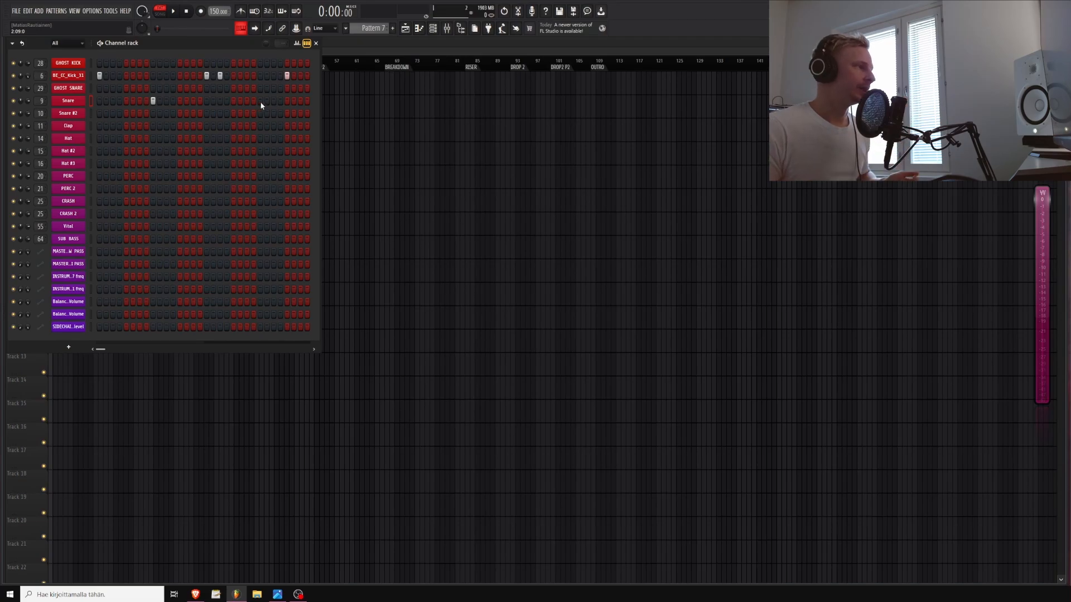
Open the Snares folder of the sample pack and preview several snare samples
key("alt+F8")
left_click(38, 182)
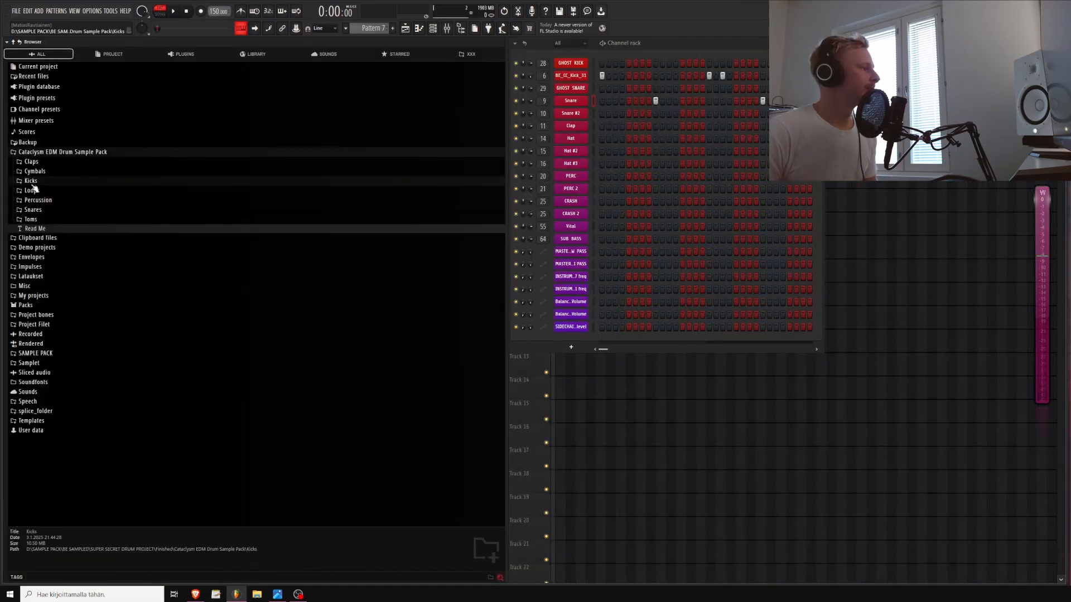
left_click(35, 211)
scroll(35, 211, "down", 3)
left_click(56, 254)
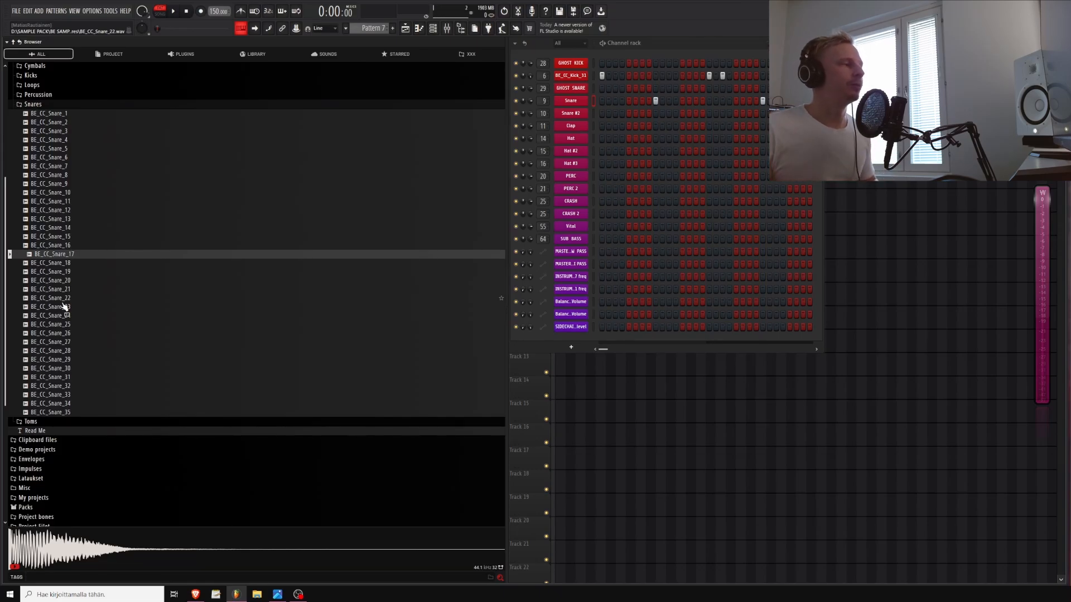
left_click(67, 412)
left_click(77, 272)
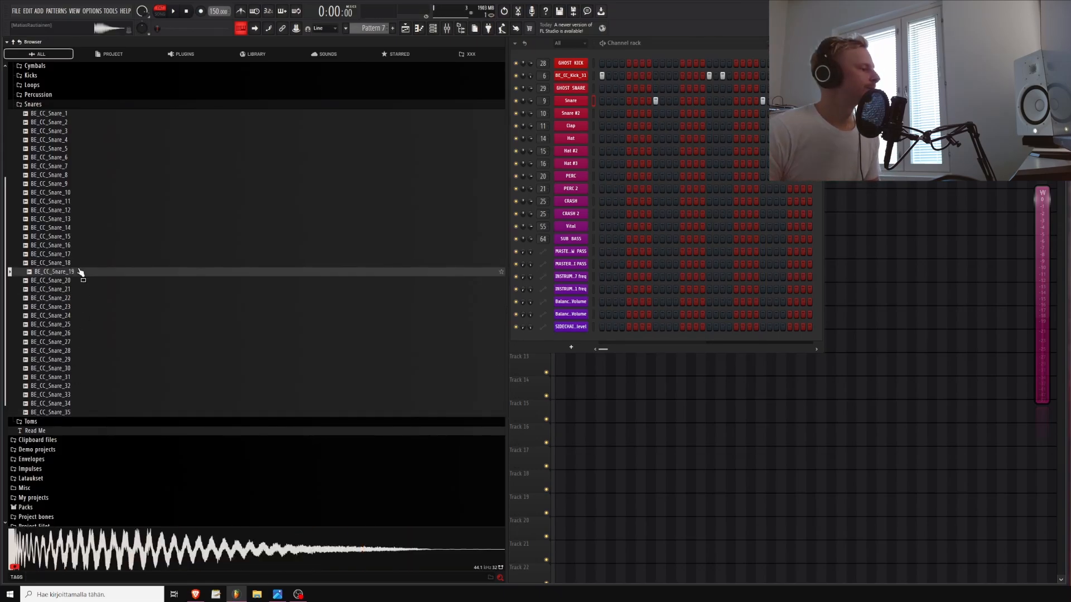
left_click(58, 184)
Load BE_CC_Snare_35 into the Snare channel and play the pattern
left_click_drag(64, 412, 232, 157)
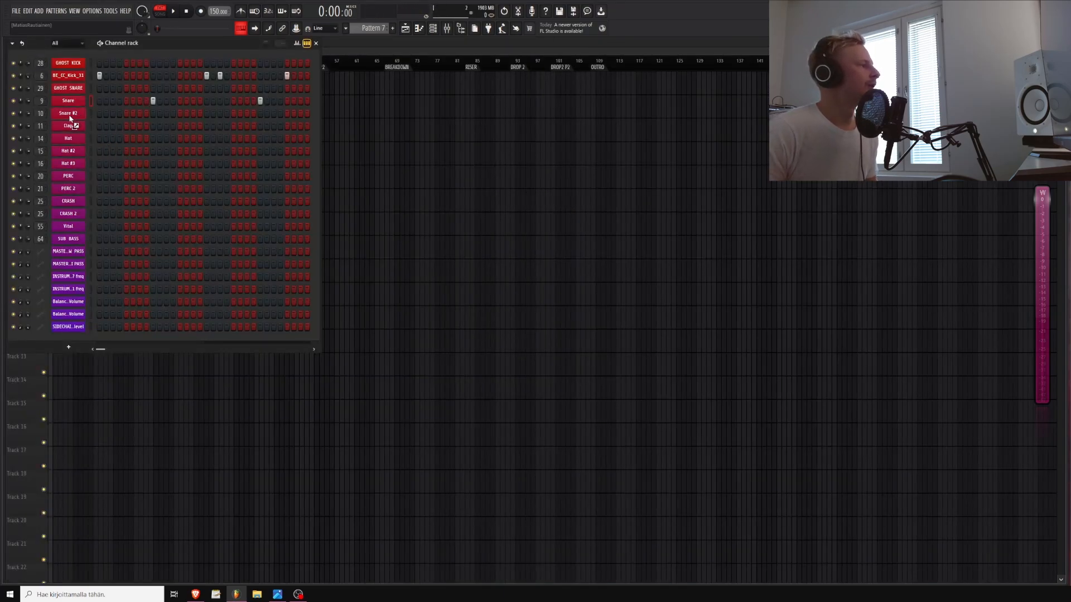
left_click_drag(73, 104, 77, 105)
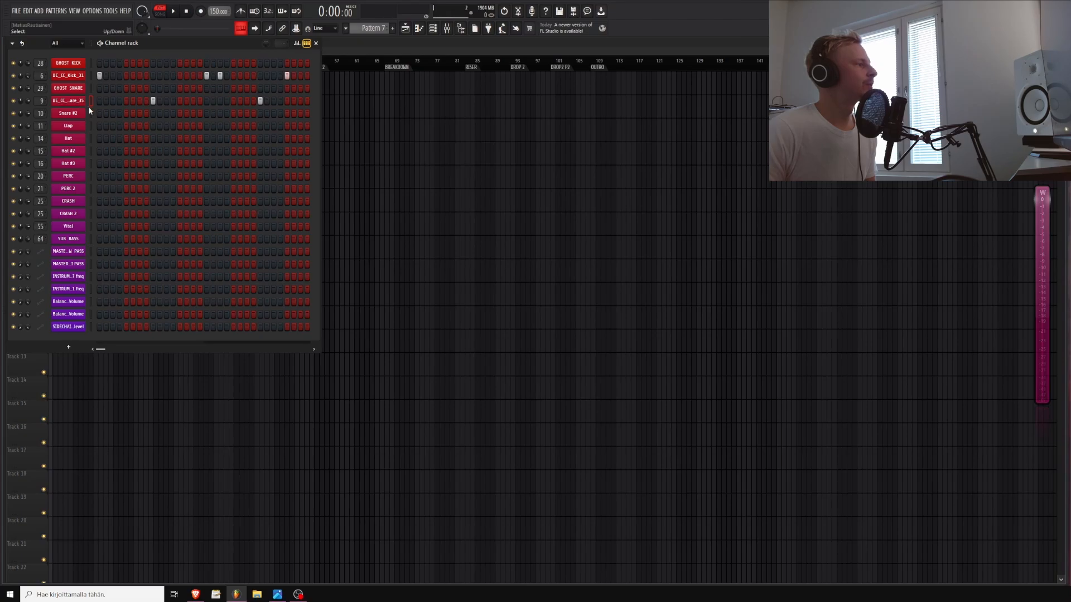
key("space")
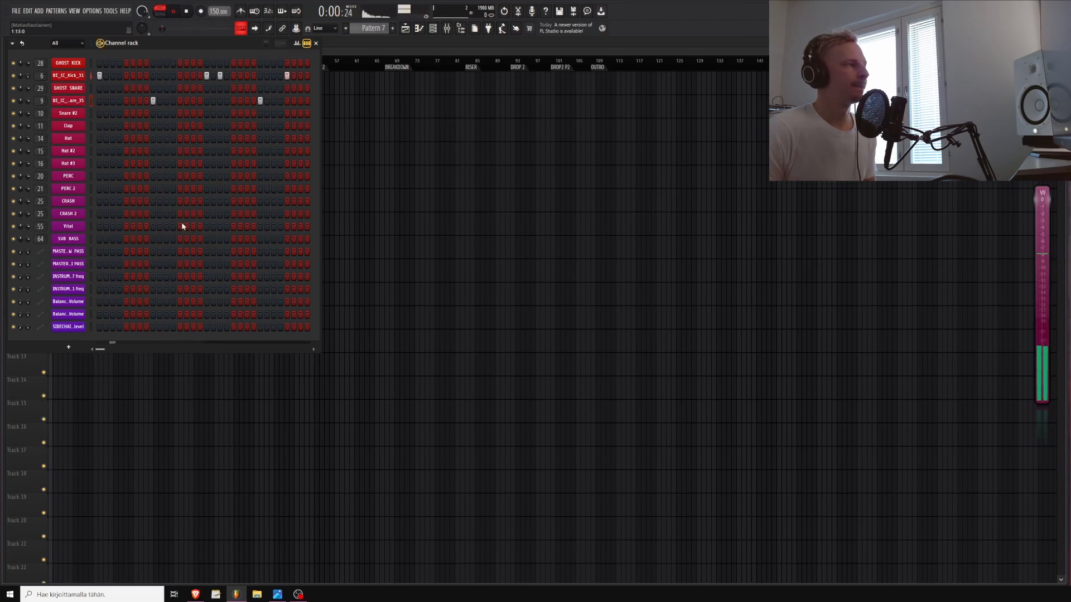
key("space")
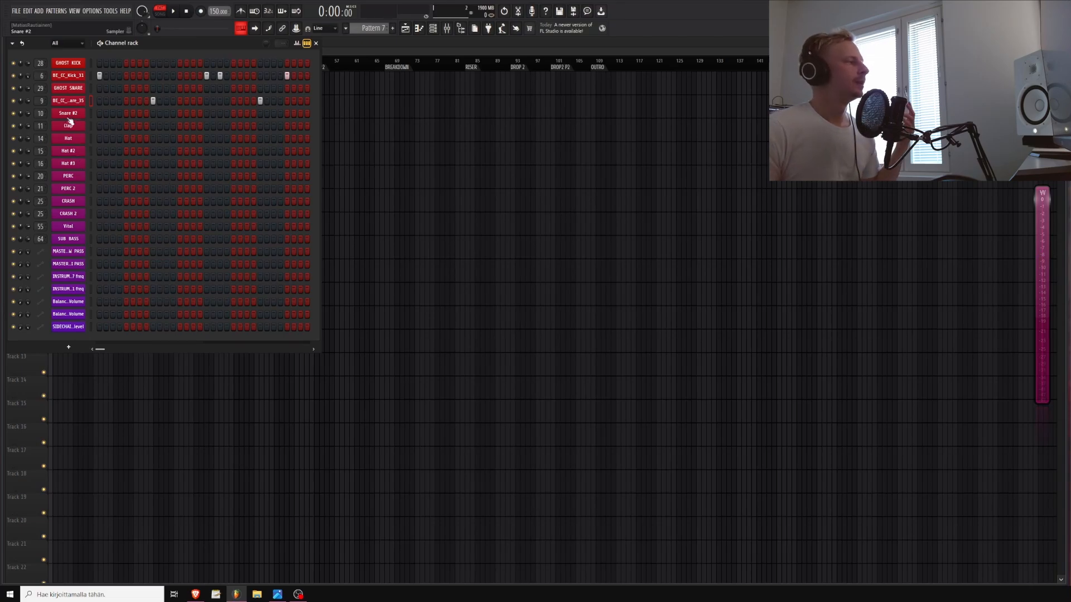
Add BE_CC_Clap_9 from the Claps folder as a new channel below the snare
left_click(2, 127)
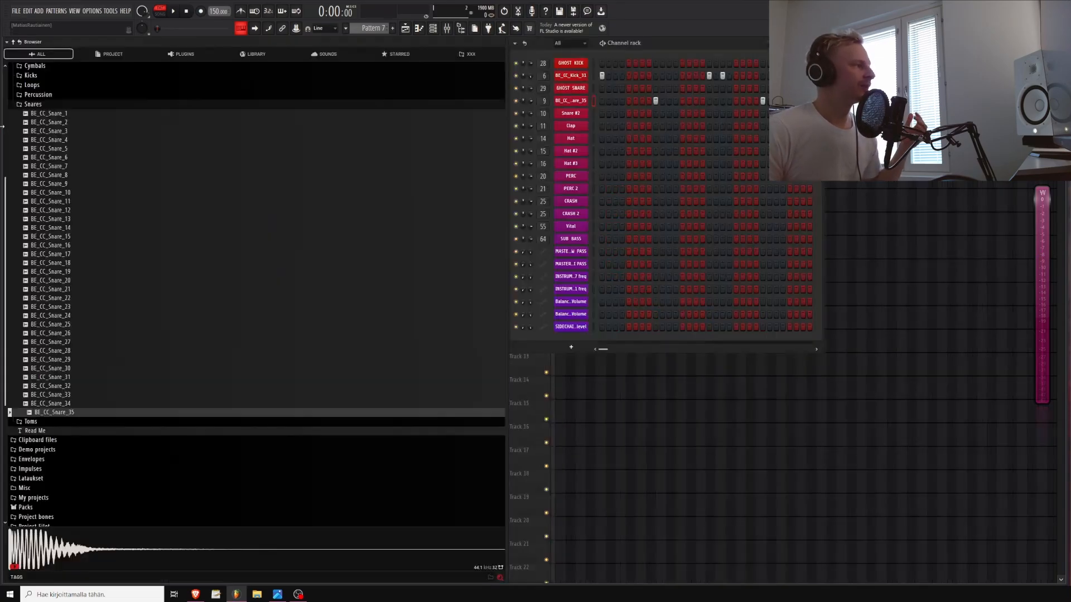
left_click(36, 105)
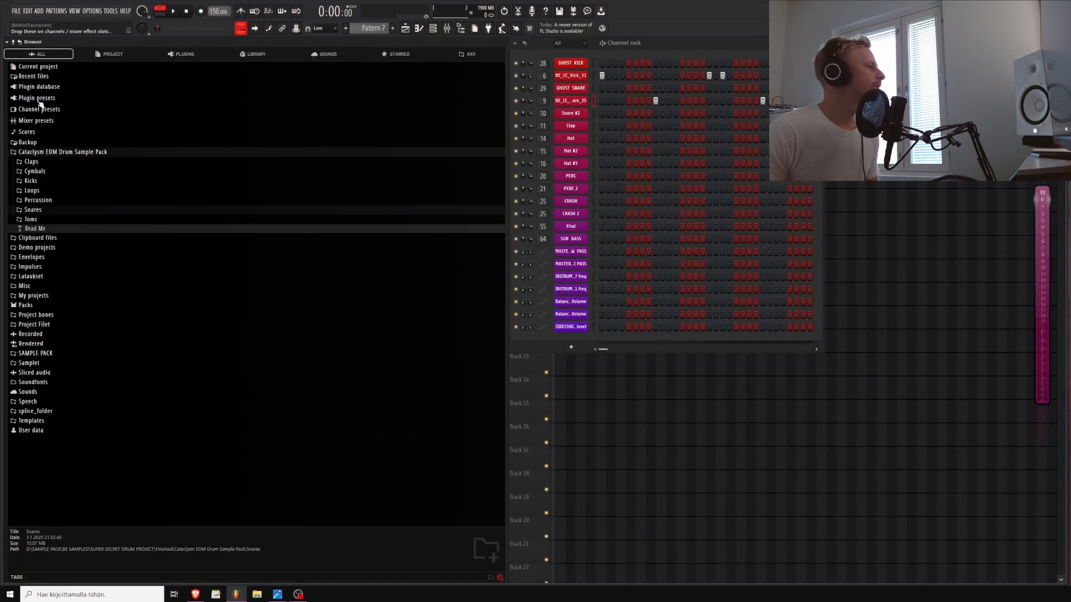
left_click(31, 161)
left_click(48, 241)
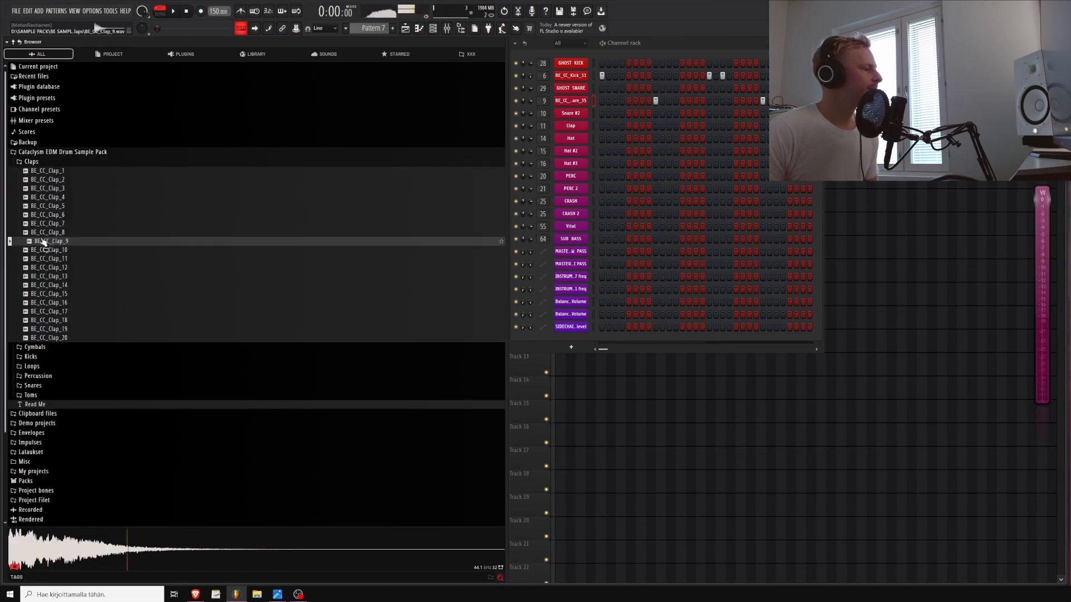
left_click_drag(47, 241, 67, 112)
key("space")
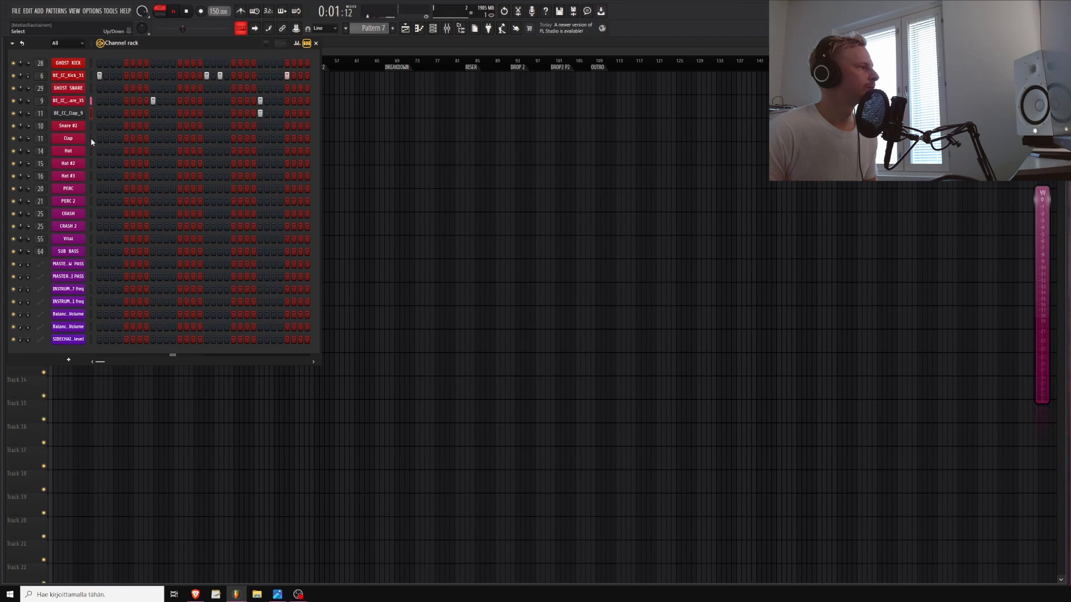
Open the clap channel's sampler, turn its fade-out knob, preview it and close the sampler
mouse_move(28, 114)
left_mouse_down()
mouse_move(28, 127)
mouse_move(28, 115)
left_mouse_up()
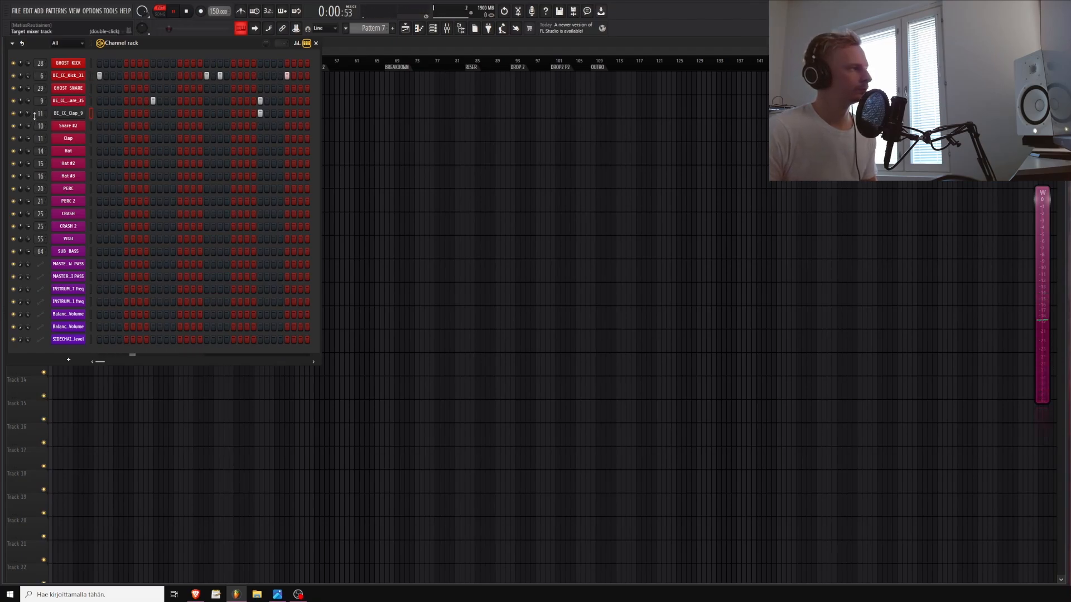
left_click(67, 113)
key("space")
left_click_drag(209, 208, 209, 192)
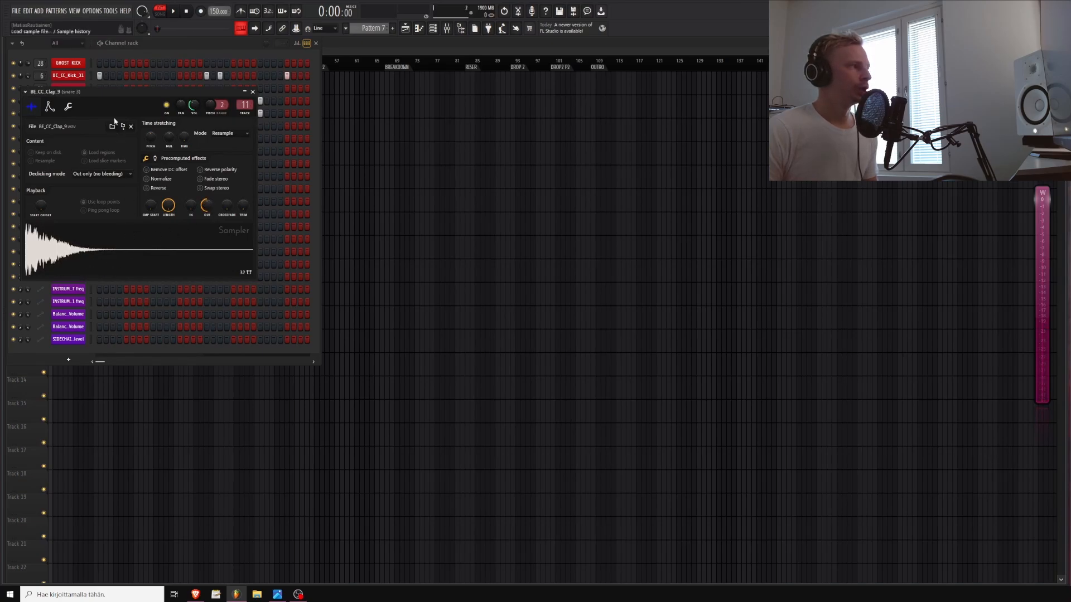
left_click_drag(113, 91, 458, 166)
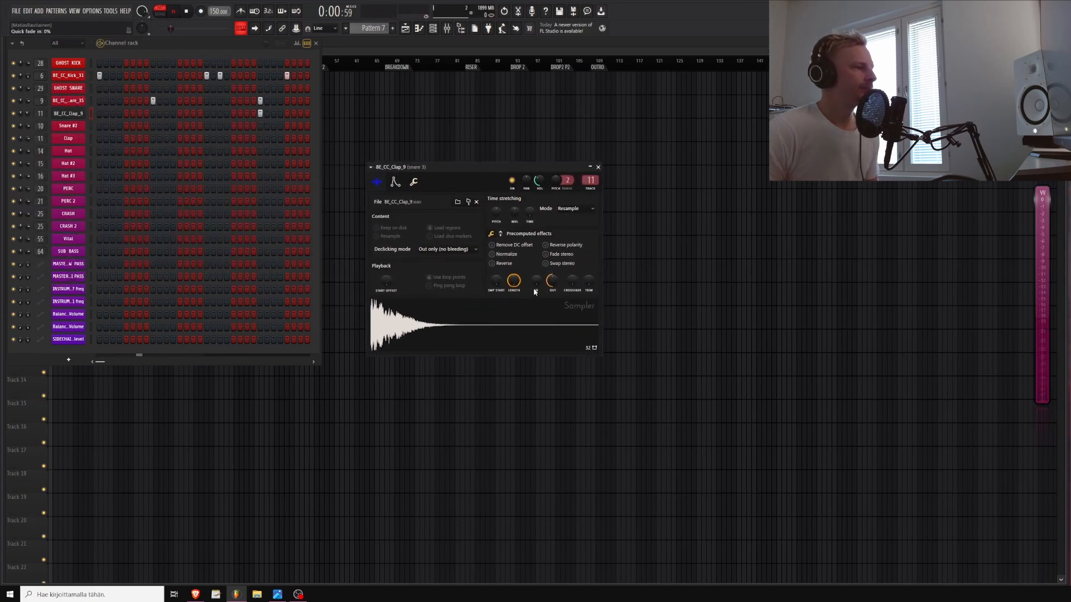
left_click_drag(551, 280, 556, 292)
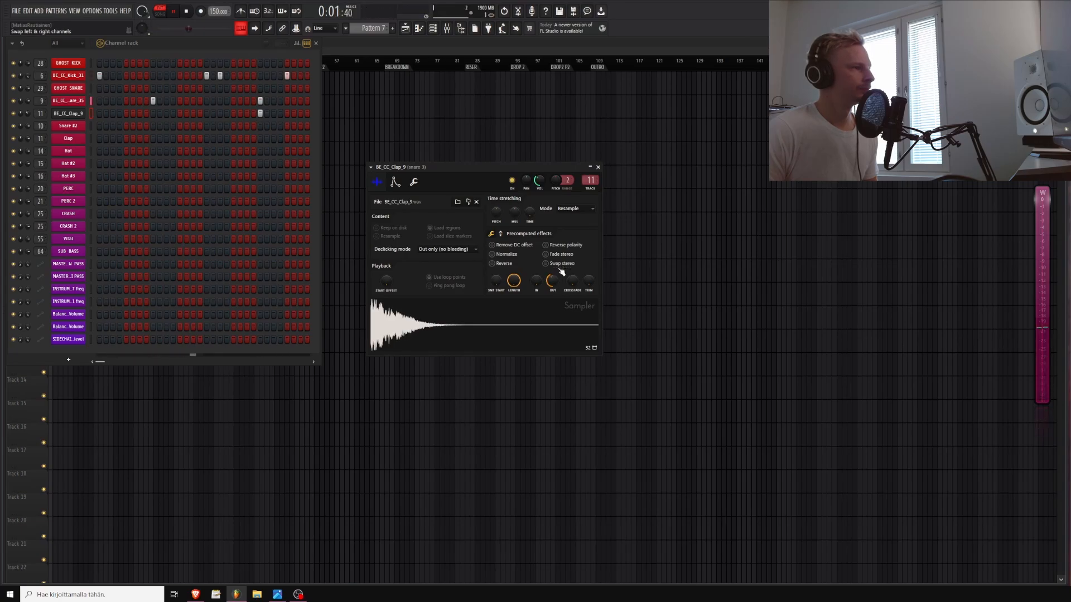
key("space")
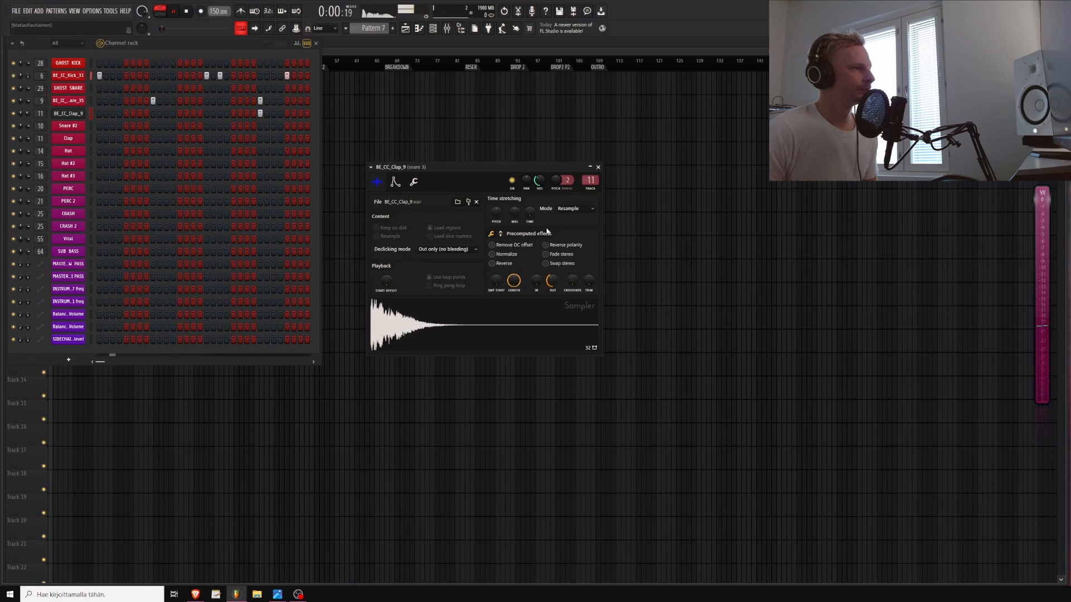
left_click(598, 167)
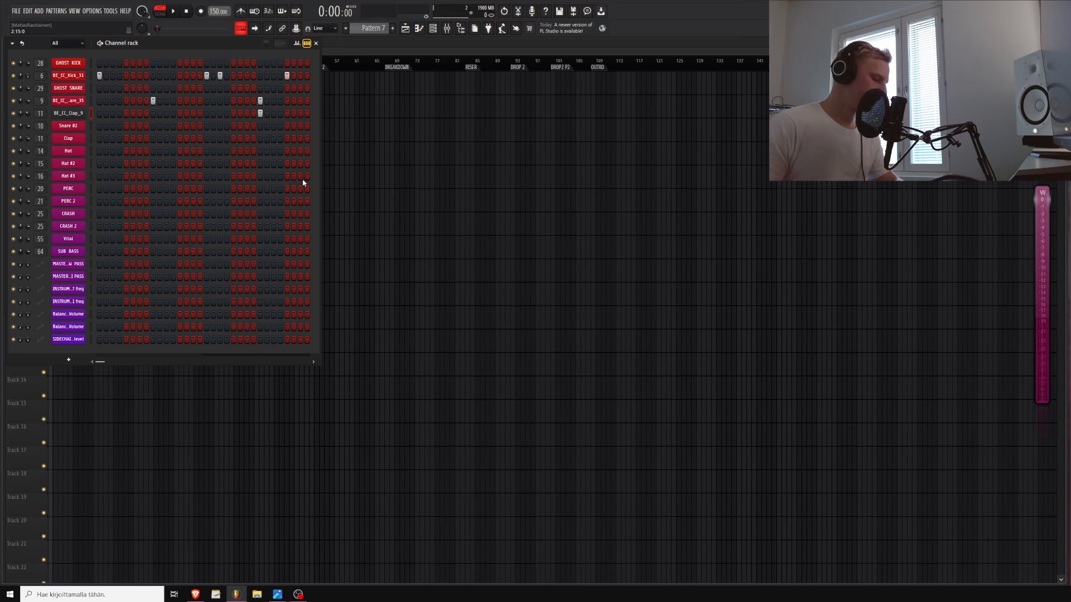
Open the mixer and add Fruity Parametric EQ 2 to the snare 3 insert track
key("F9")
key("space")
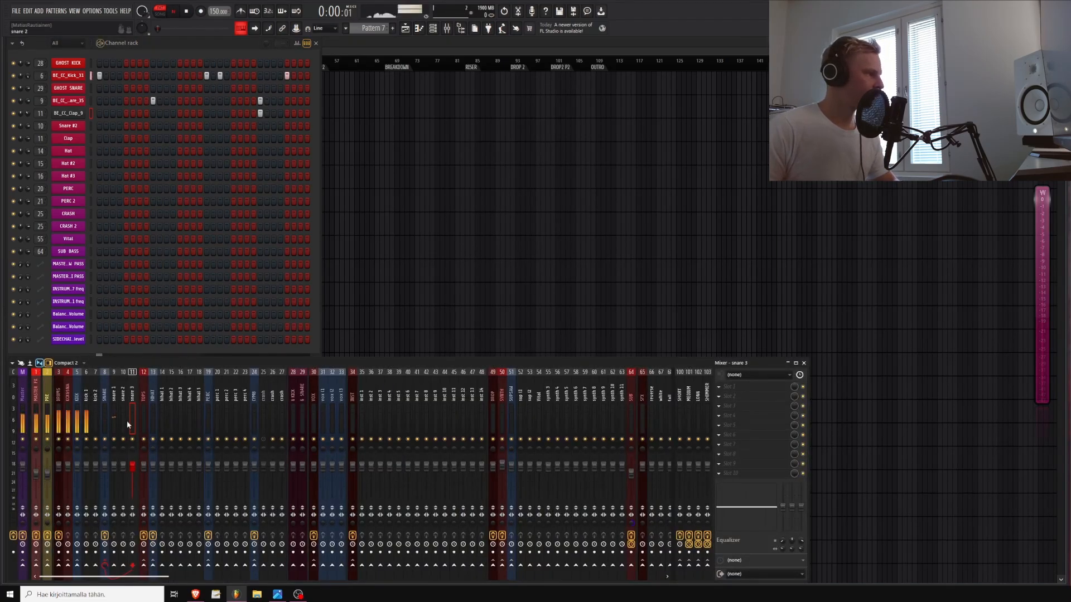
key("space")
left_click(733, 387)
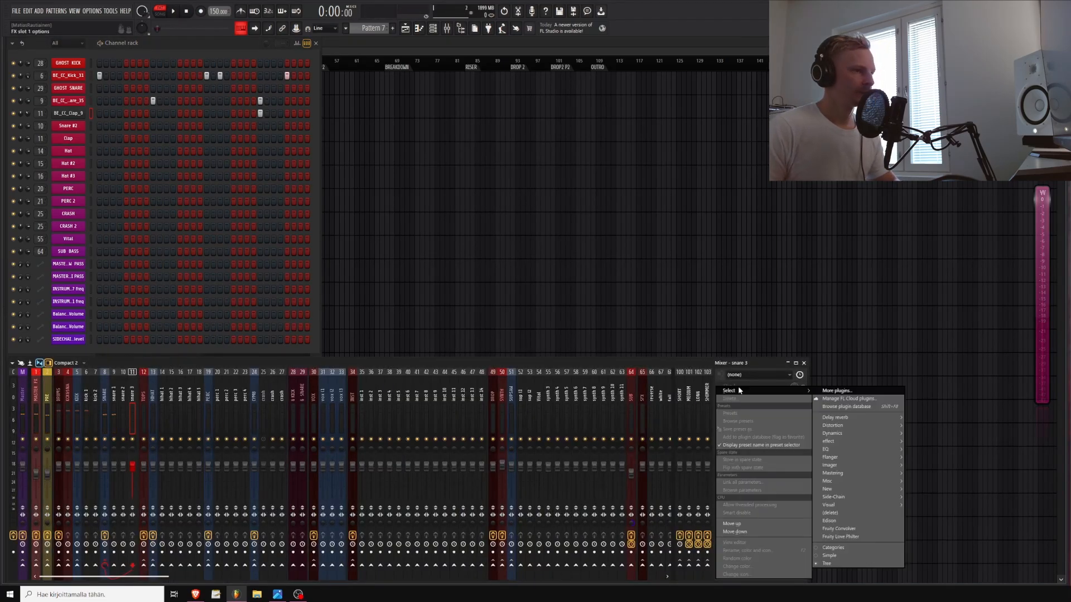
mouse_move(855, 449)
left_click(924, 465)
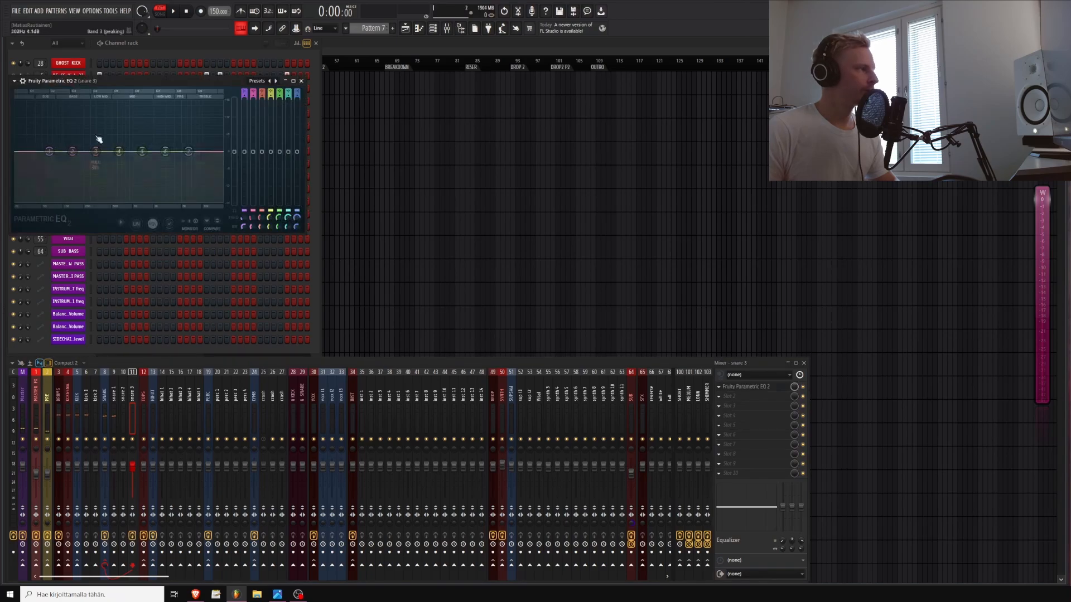
Cut the snare's low frequencies with the EQ's first band while the pattern plays, then close the EQ
left_click_drag(116, 80, 542, 141)
key("space")
left_click_drag(475, 210, 558, 261)
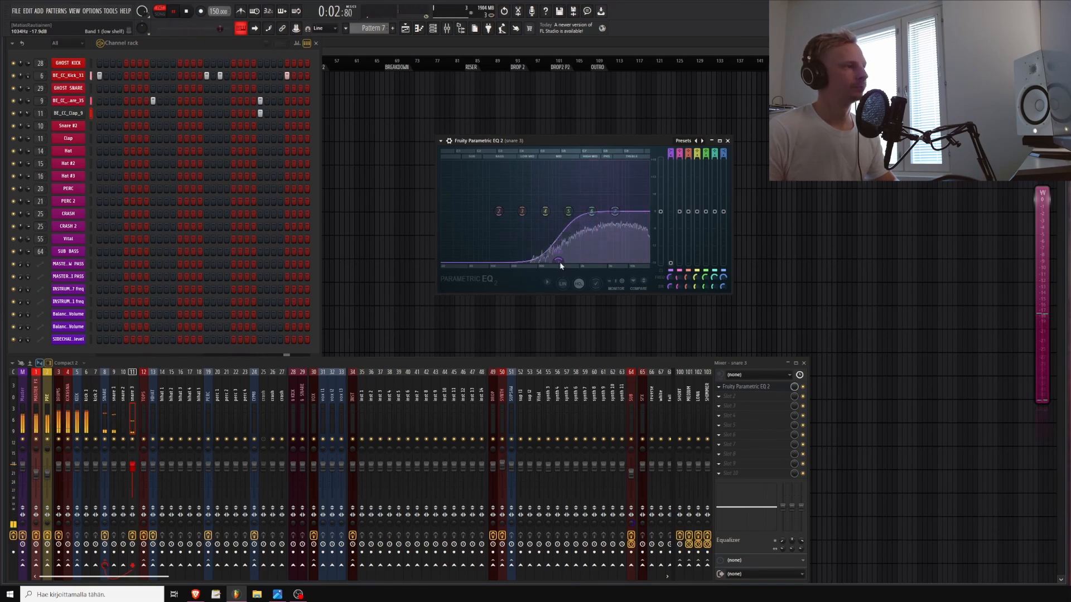
key("space")
left_click(727, 140)
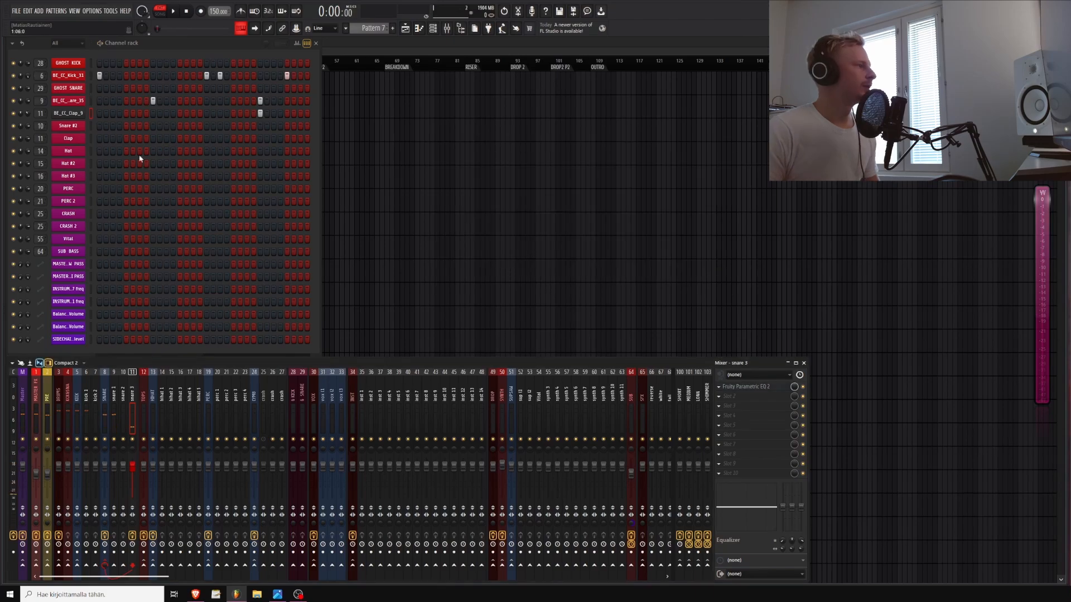
Open the Cymbals > Hi Hats > Closed folder of the sample pack and preview several closed hi-hat samples
mouse_move(2, 154)
left_click(35, 163)
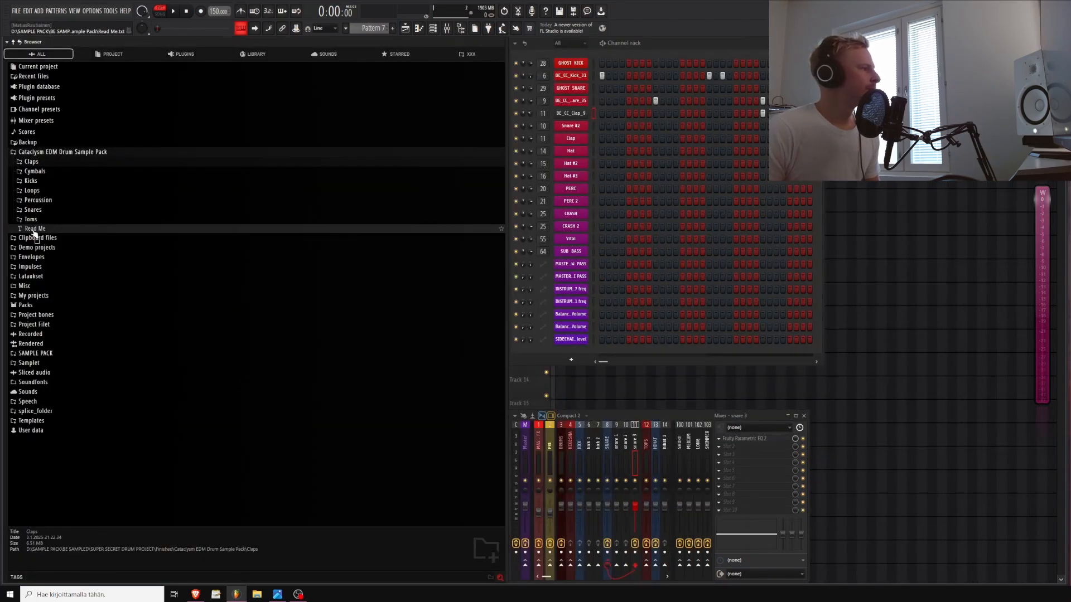
left_click(34, 172)
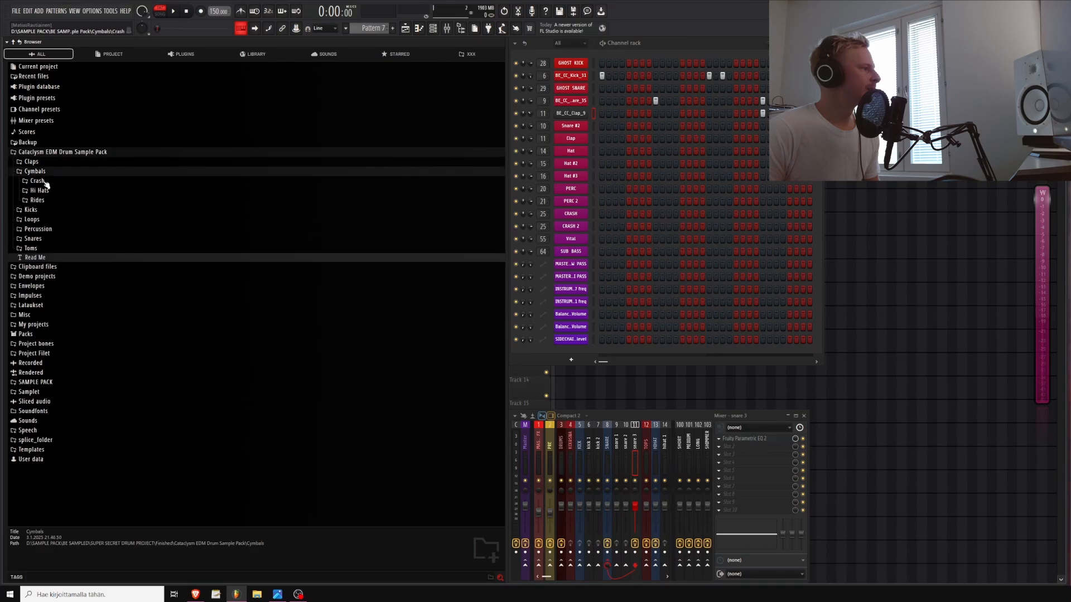
left_click(40, 191)
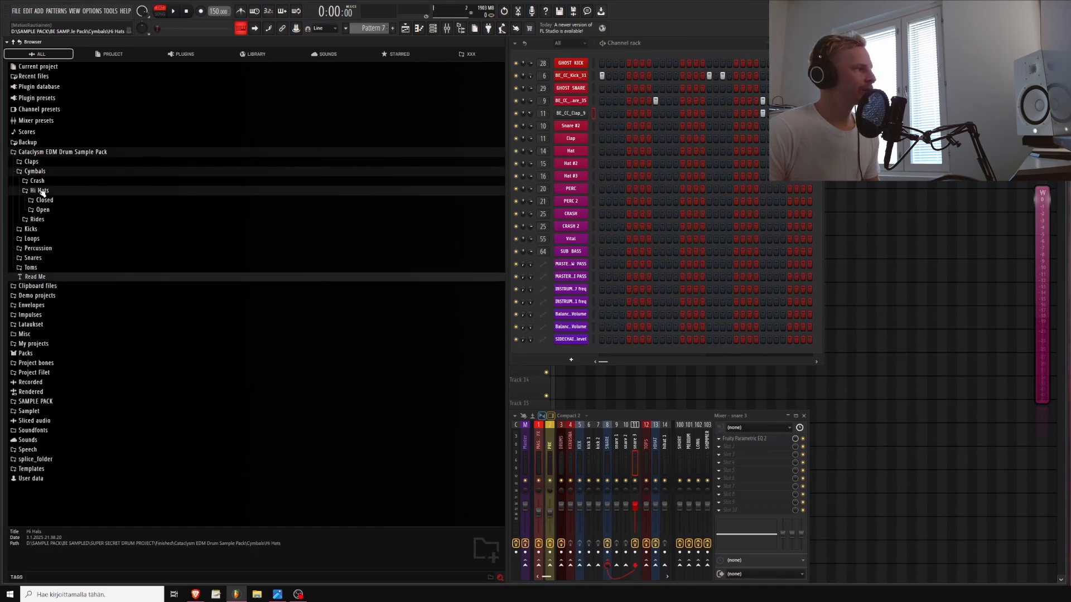
left_click(45, 202)
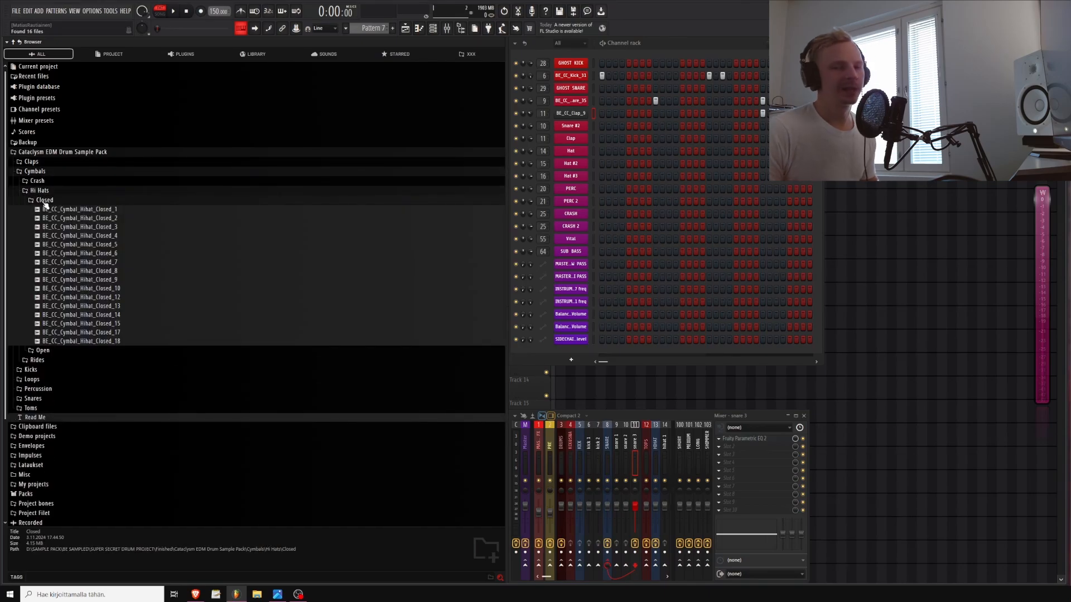
left_click(70, 254)
left_click(72, 237)
left_click(68, 220)
left_click(70, 273)
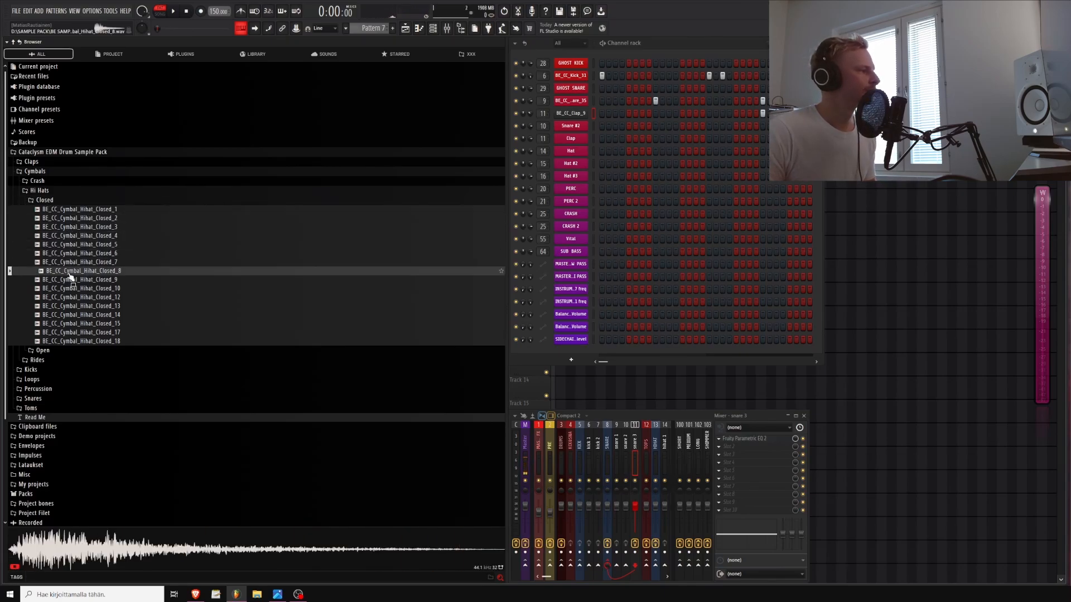
left_click(78, 307)
Load BE_CC_Cymbal_Hihat_Closed_6 into the Hat channel, fill every 2 steps and play the pattern
left_click(79, 254)
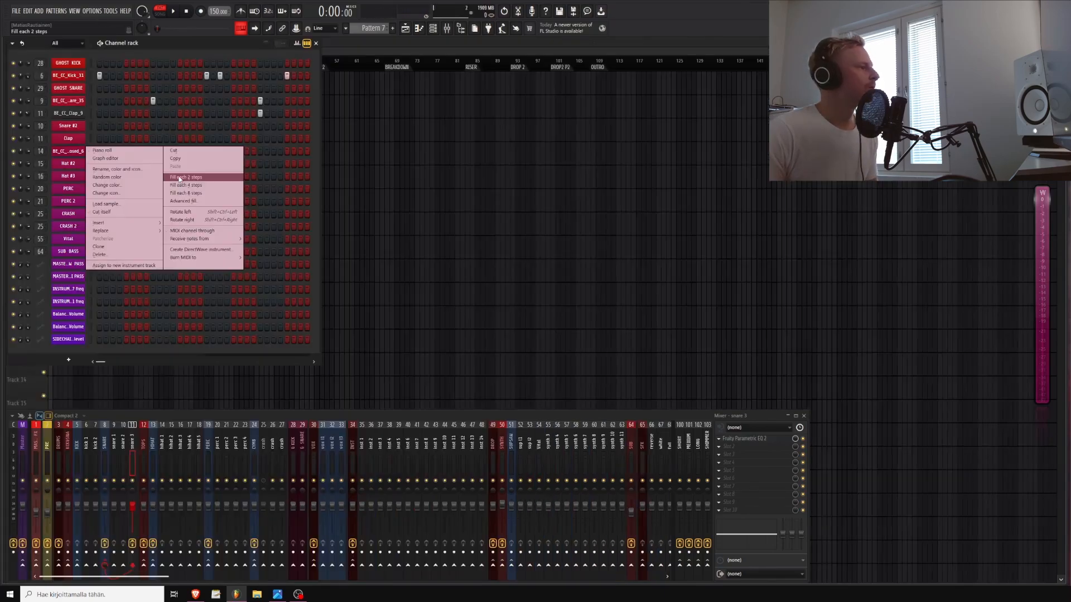
left_click(184, 177)
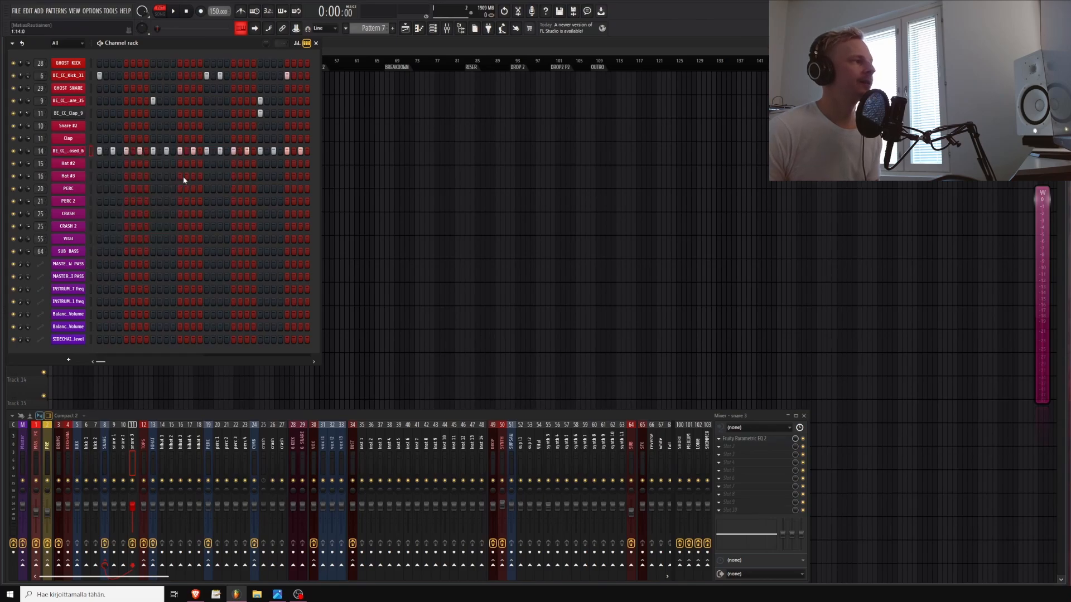
key("space")
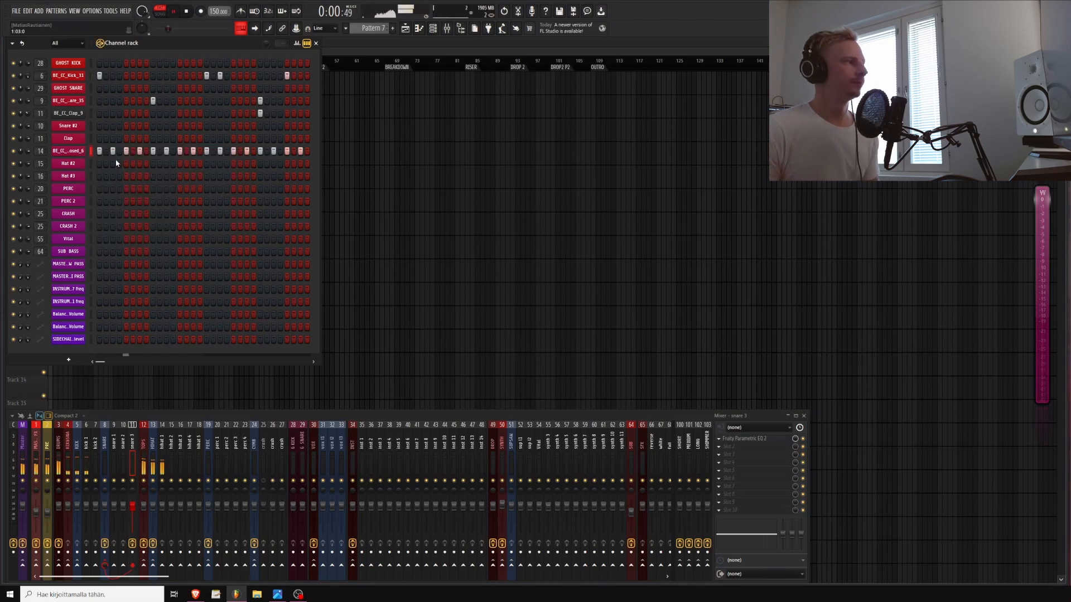
Lower the hi-hat channel's volume while the pattern plays
left_click_drag(28, 151, 28, 170)
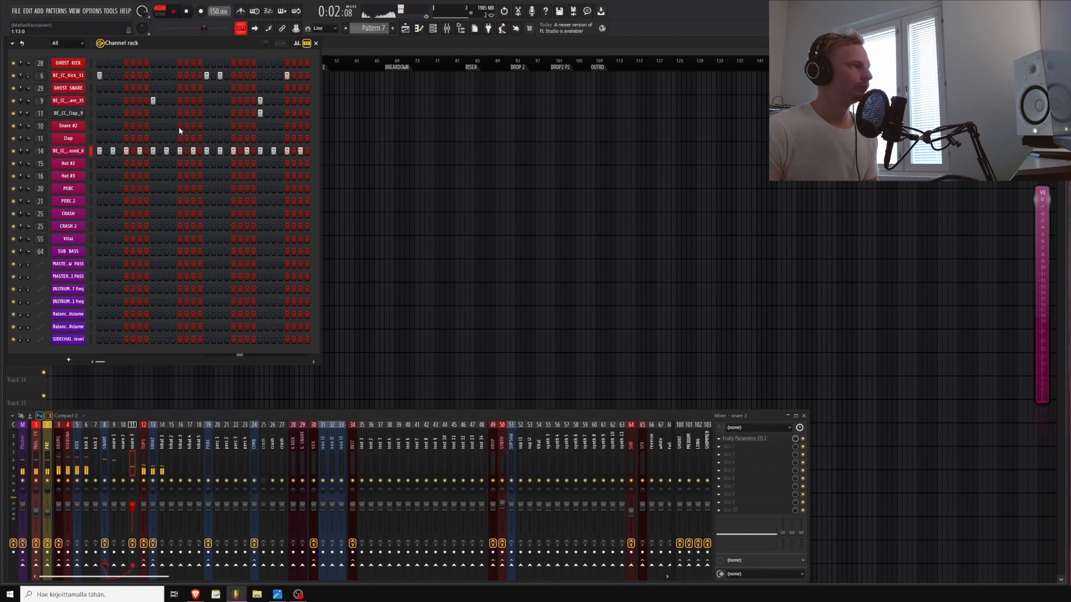
key("space")
Open the hi-hat's step graph editor, switch to fine pitch, play the pattern and close the editor
left_click(297, 43)
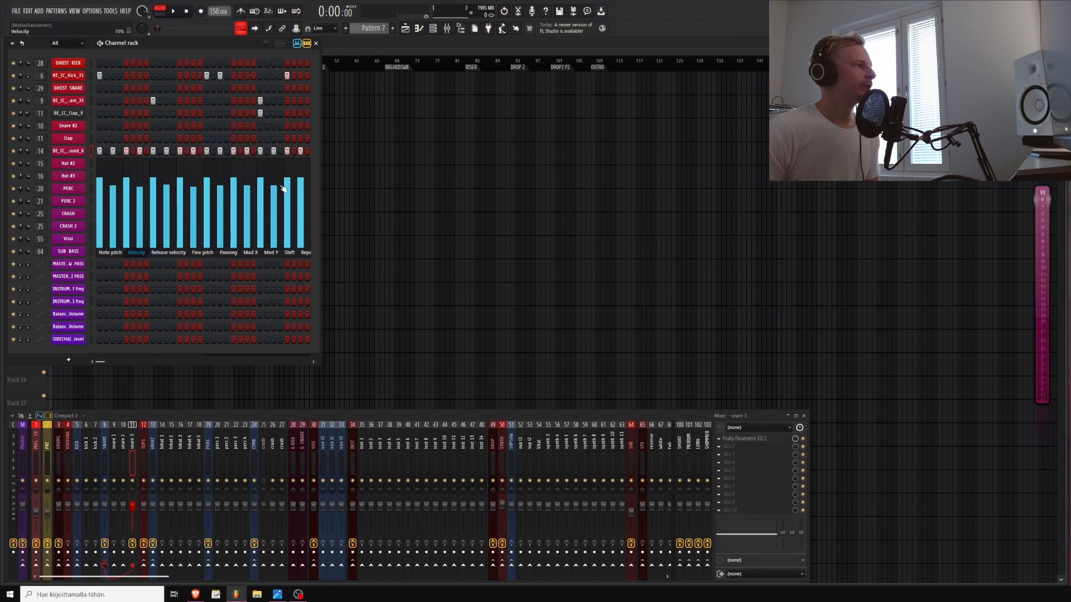
left_click(194, 254)
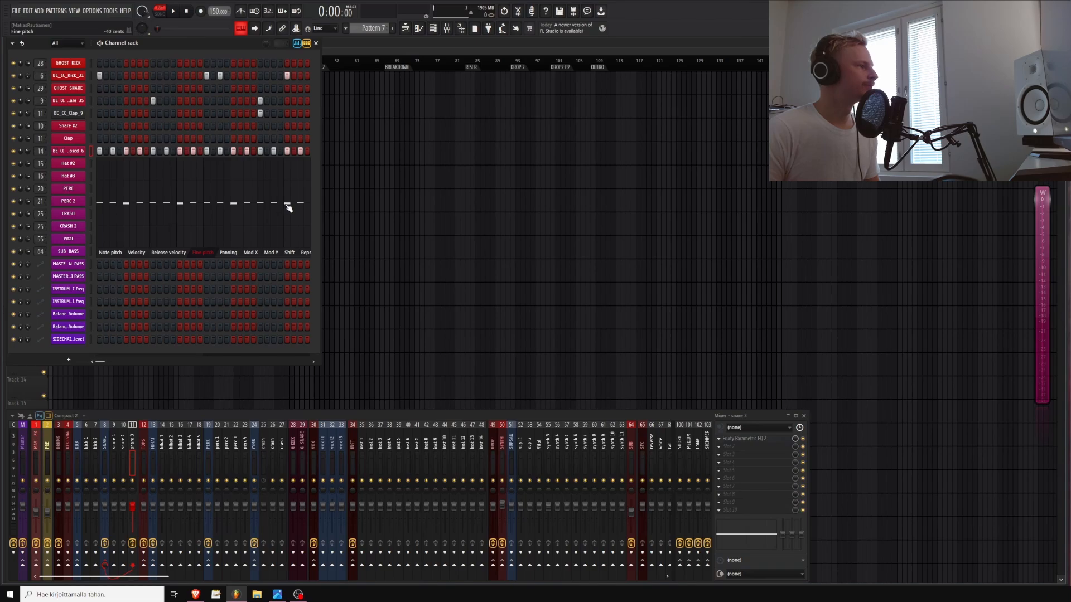
key("space")
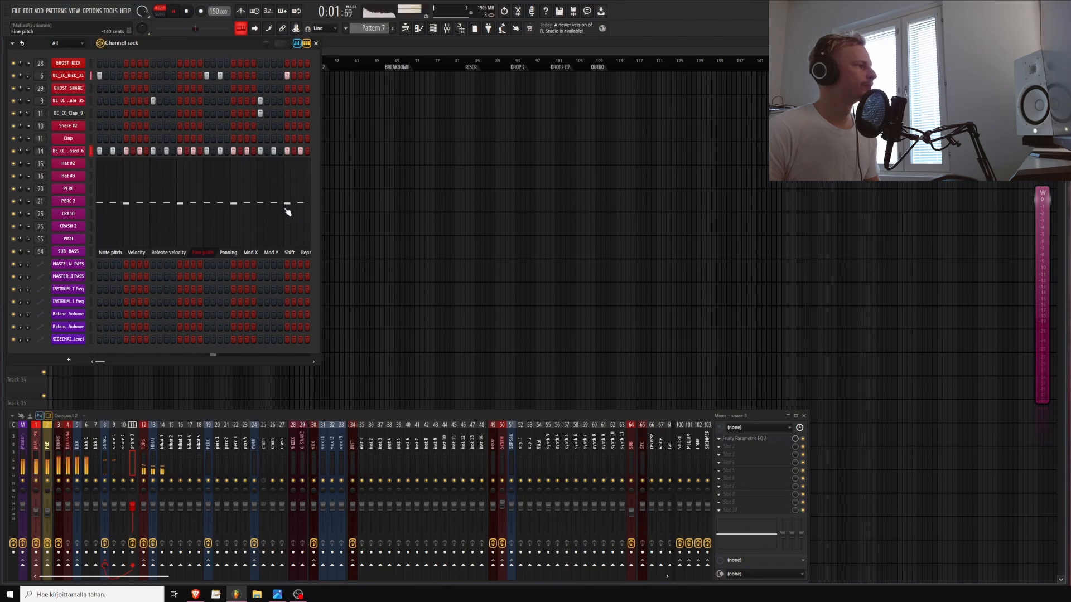
left_click(297, 44)
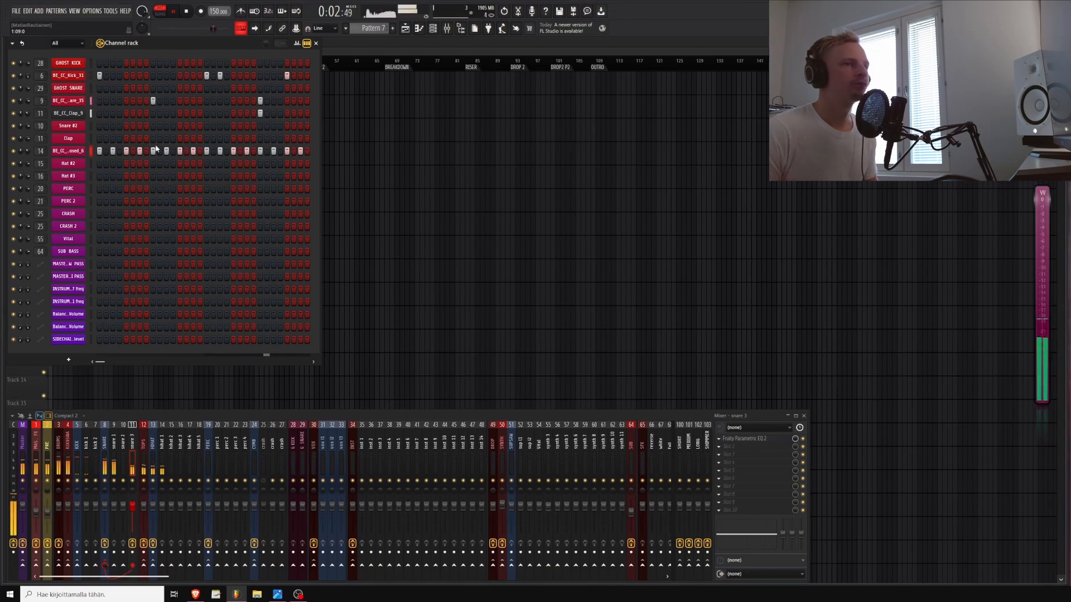
key("space")
Open the hi-hat channel's sampler, adjust its fade-out knob while previewing, and close the sampler
left_click(68, 150)
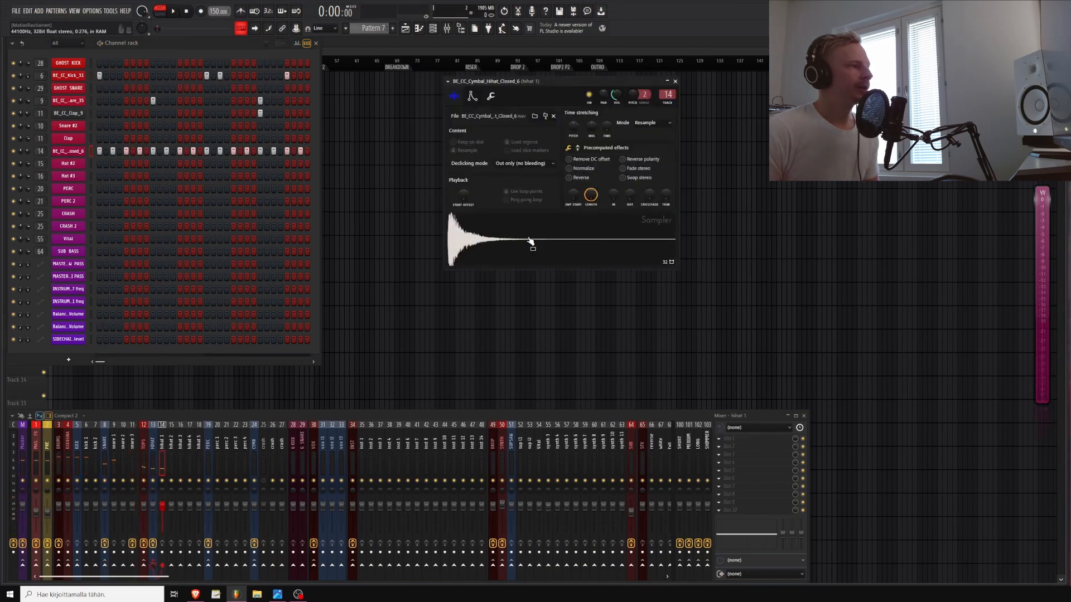
left_click_drag(568, 80, 548, 111)
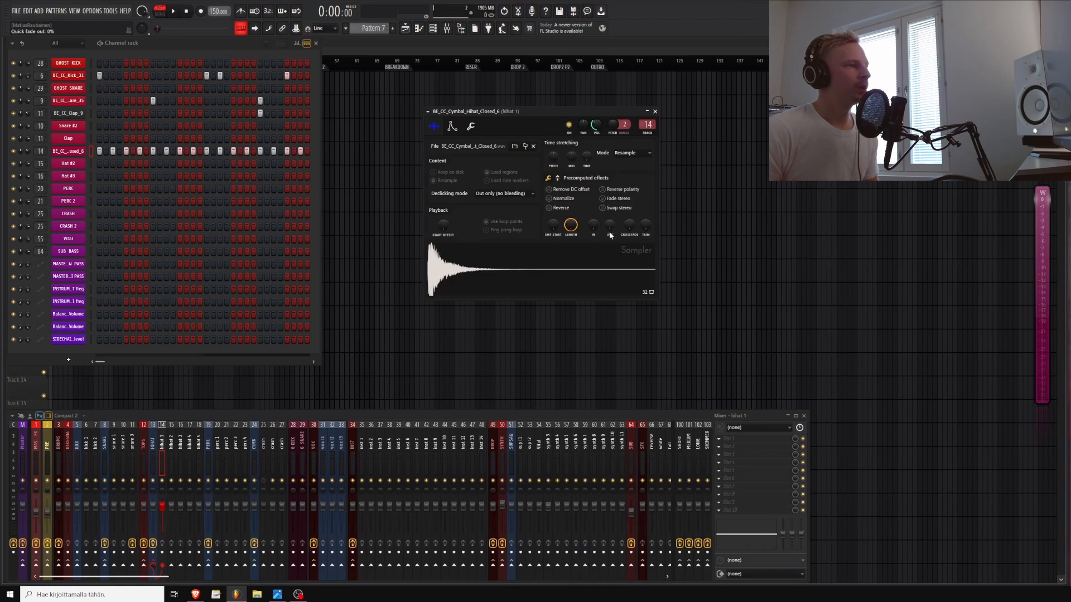
left_click_drag(610, 236, 611, 190)
key("space")
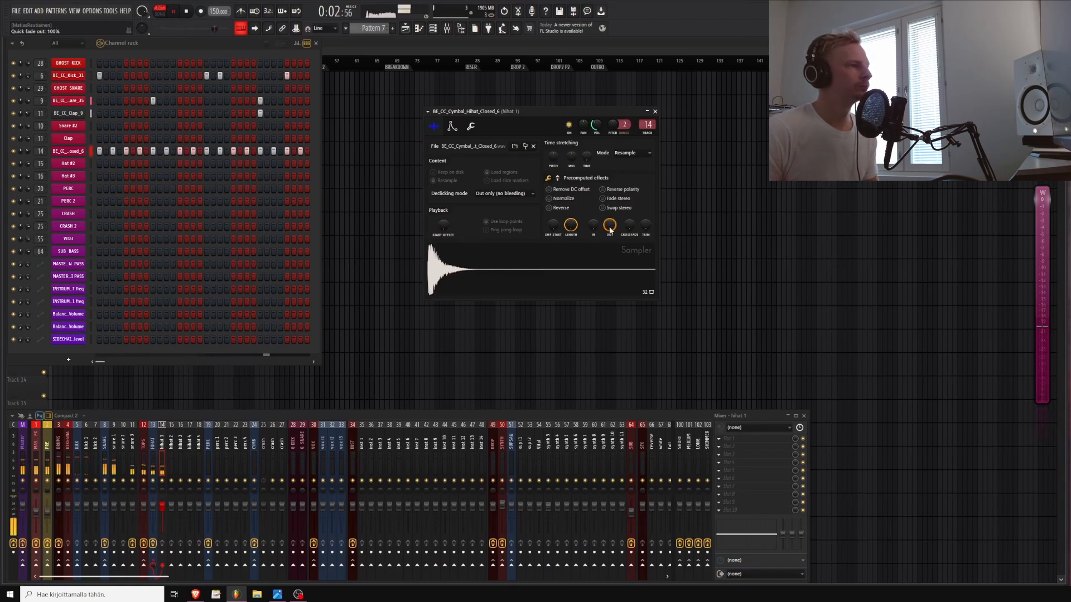
left_click_drag(610, 230, 610, 237)
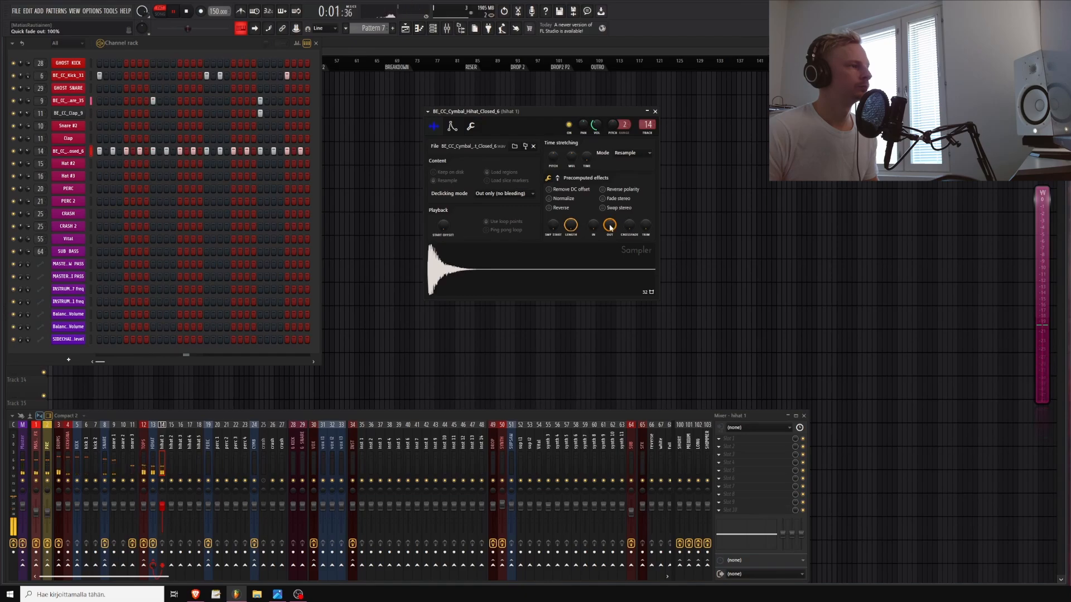
left_click_drag(604, 229, 645, 236)
key("space")
key("space")
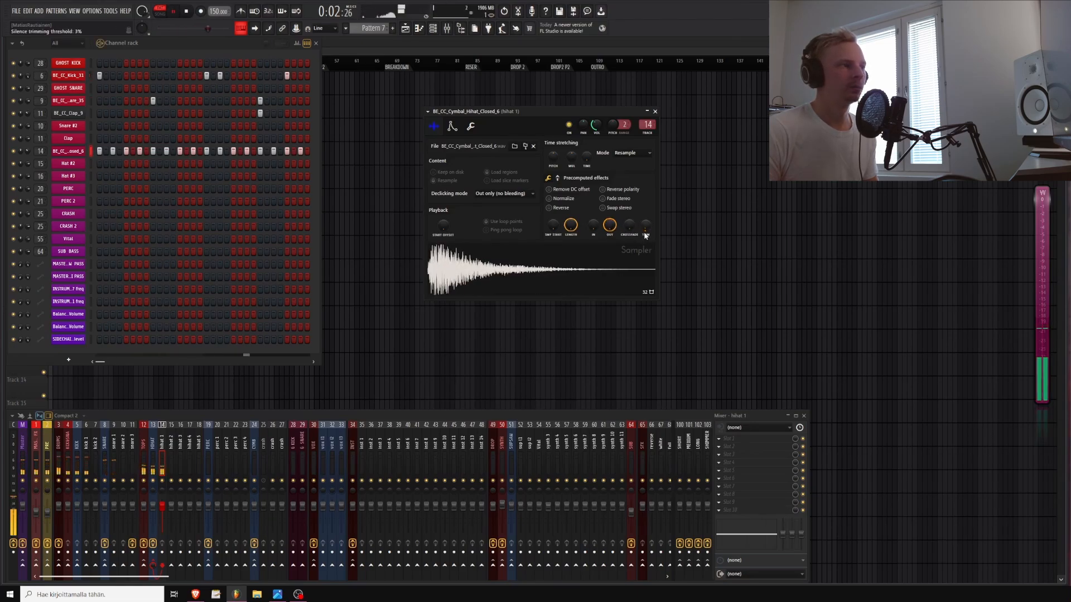
left_click(656, 112)
Open the EQ on the HIHAT mixer track and raise its high-pass cutoff, then play the pattern
left_click(154, 460)
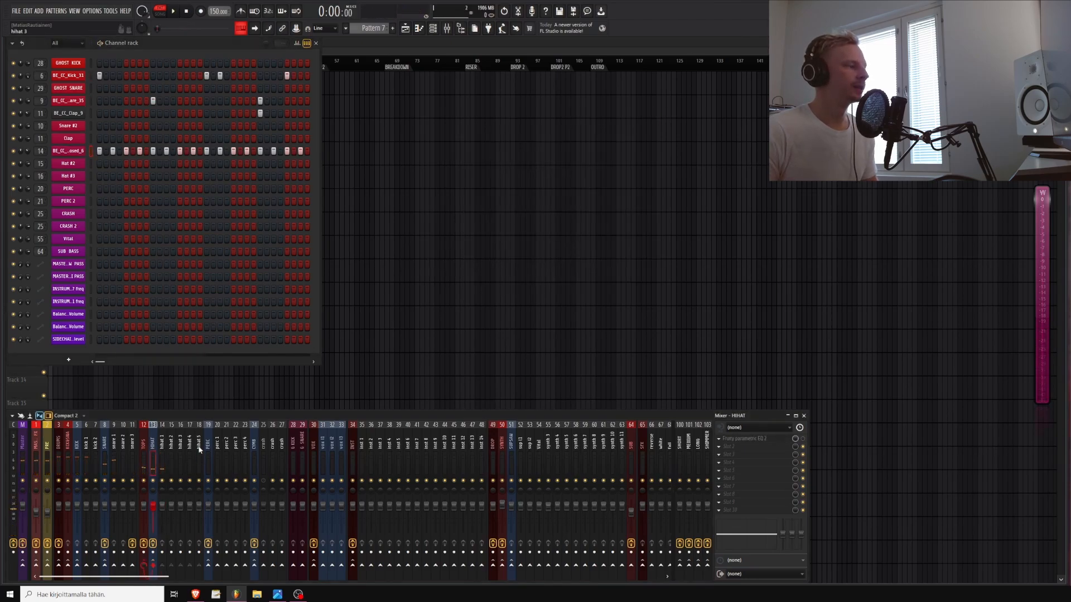
left_click(754, 441)
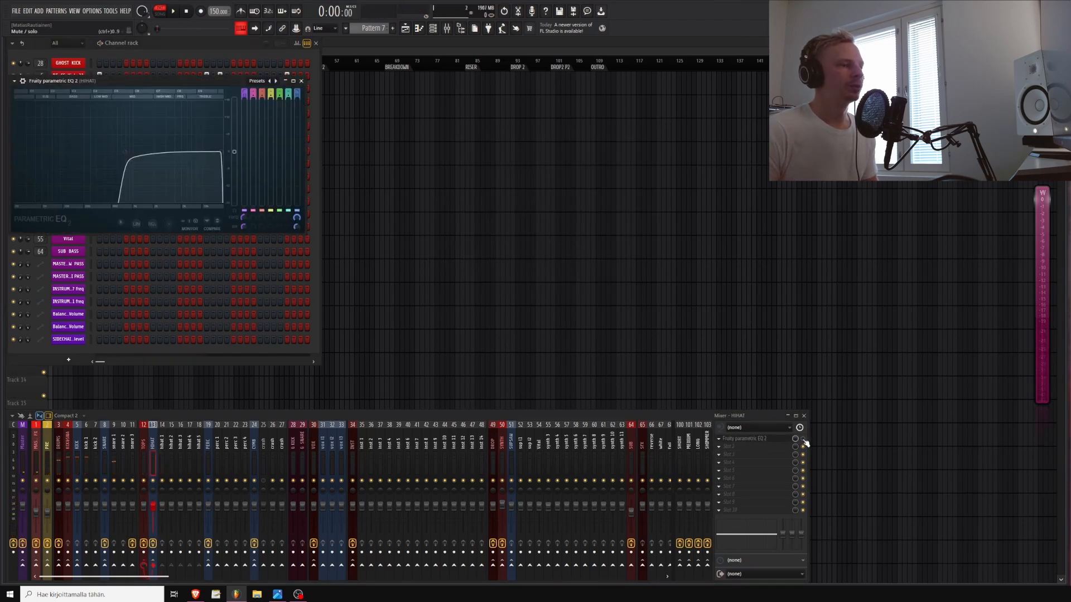
right_click(125, 152)
mouse_move(146, 182)
left_click(159, 207)
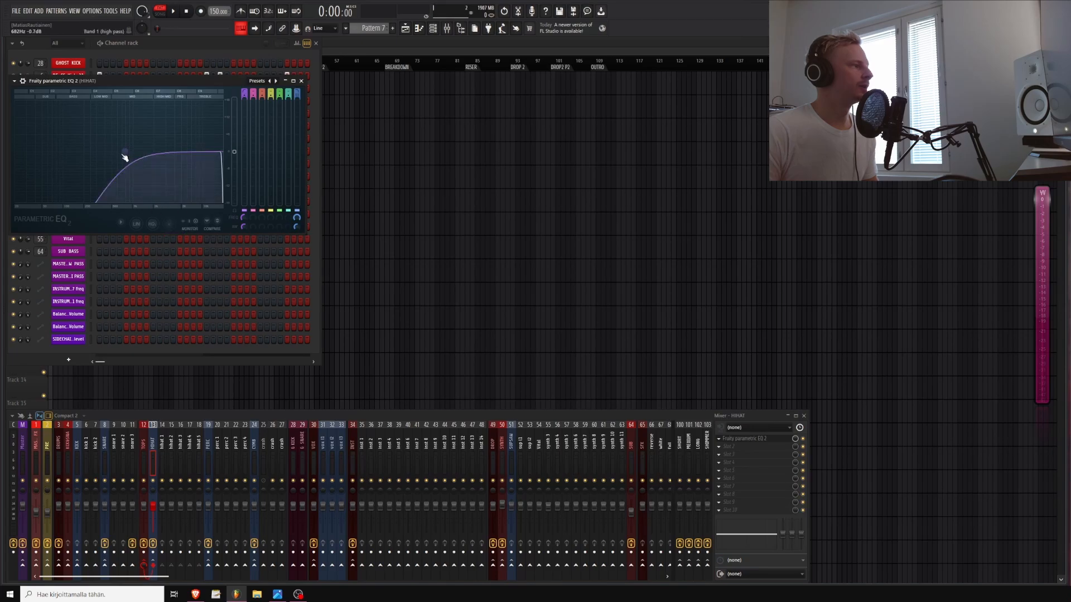
left_click_drag(125, 152, 163, 151)
key("space")
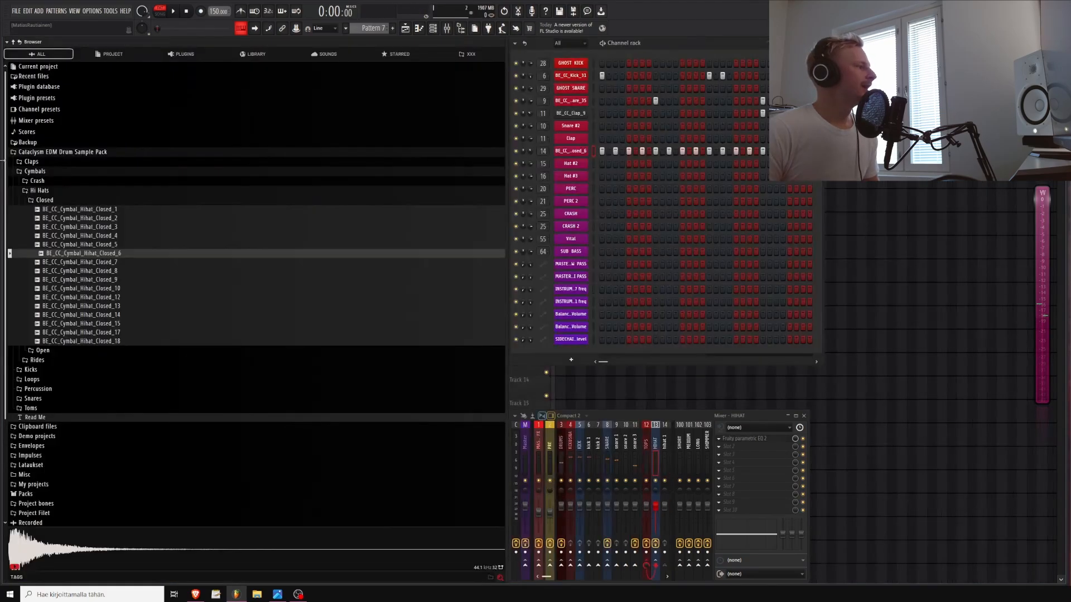
Open the Percussion folder of the sample pack and preview several rimshot, metal and glitch samples
left_click(39, 190)
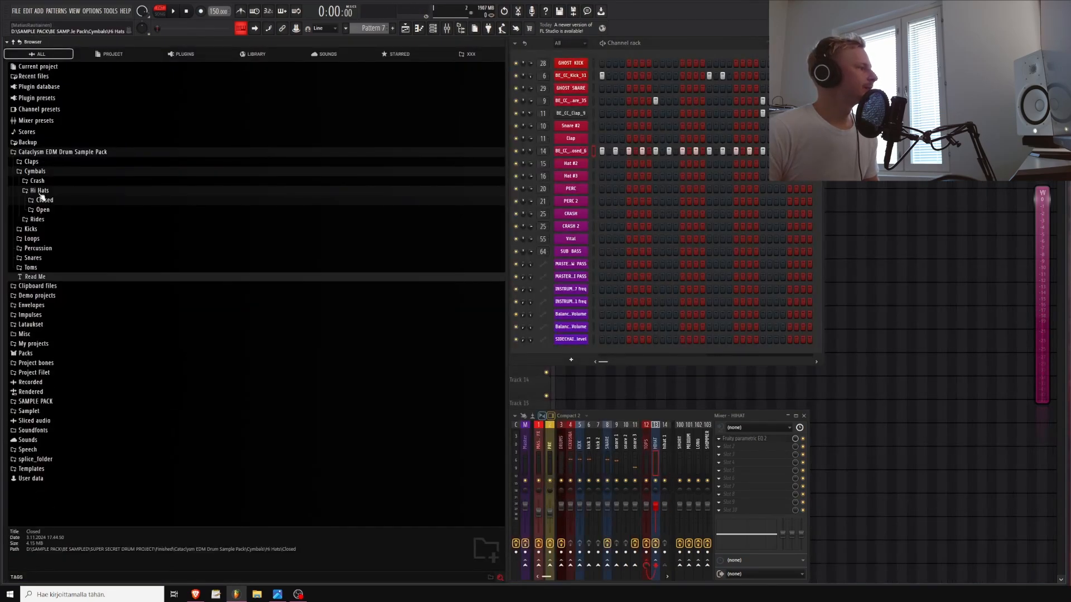
left_click(32, 219)
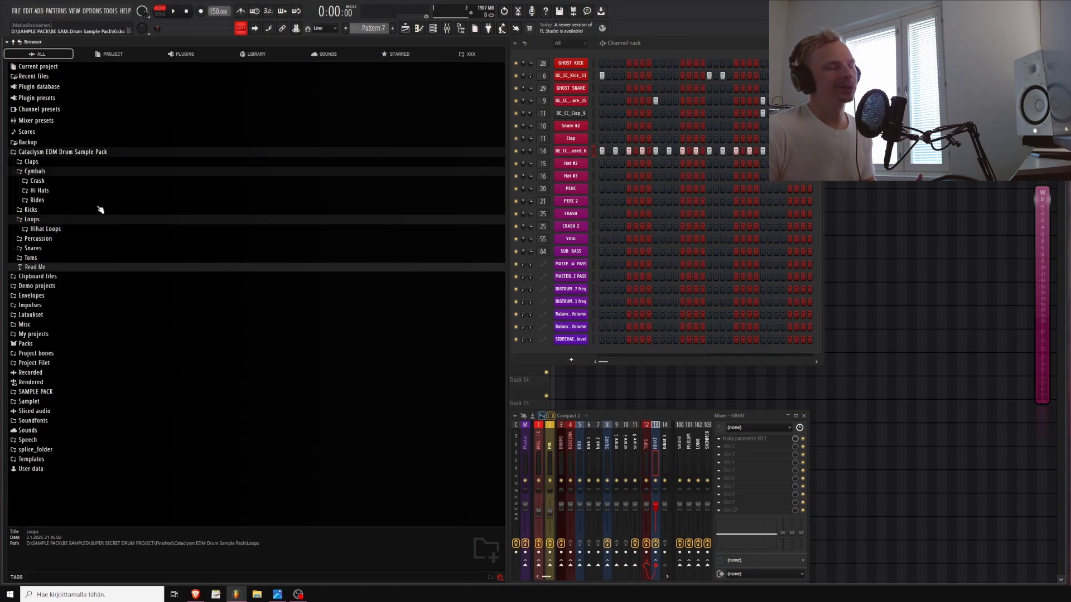
left_click(98, 239)
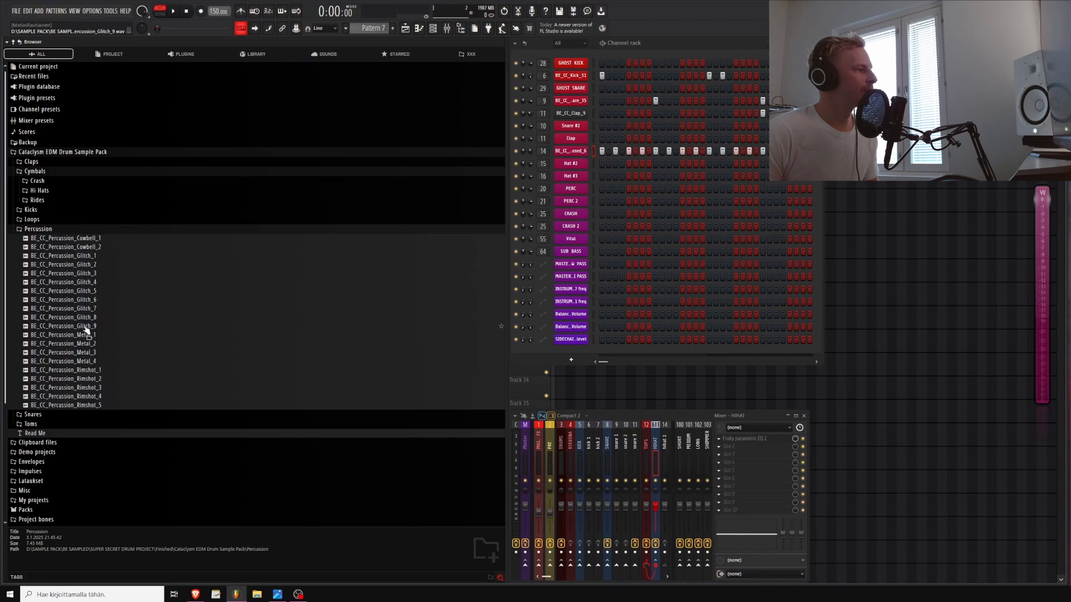
left_click(92, 387)
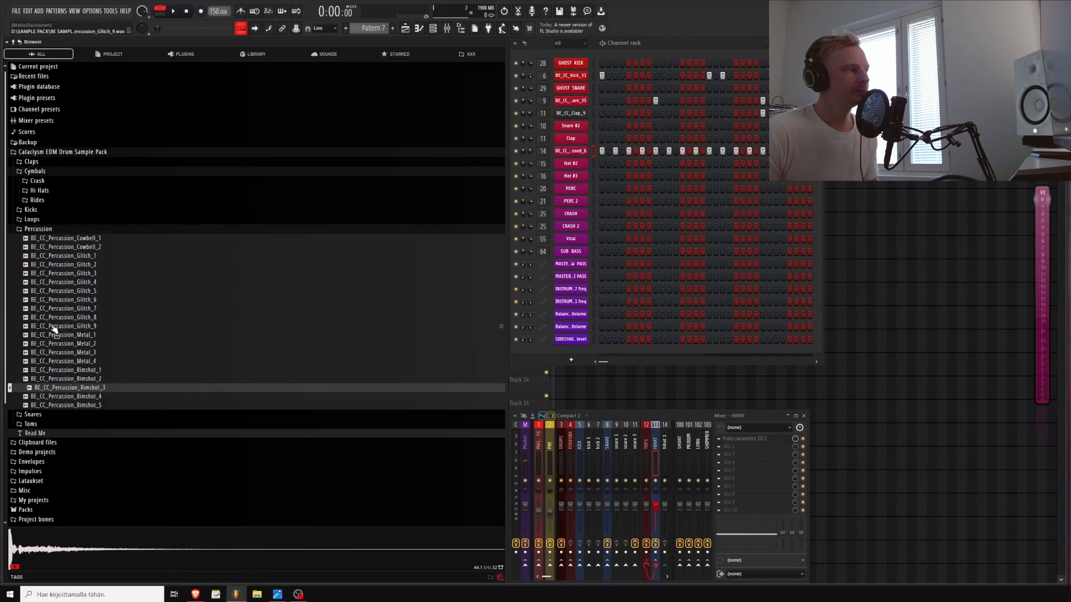
left_click(53, 327)
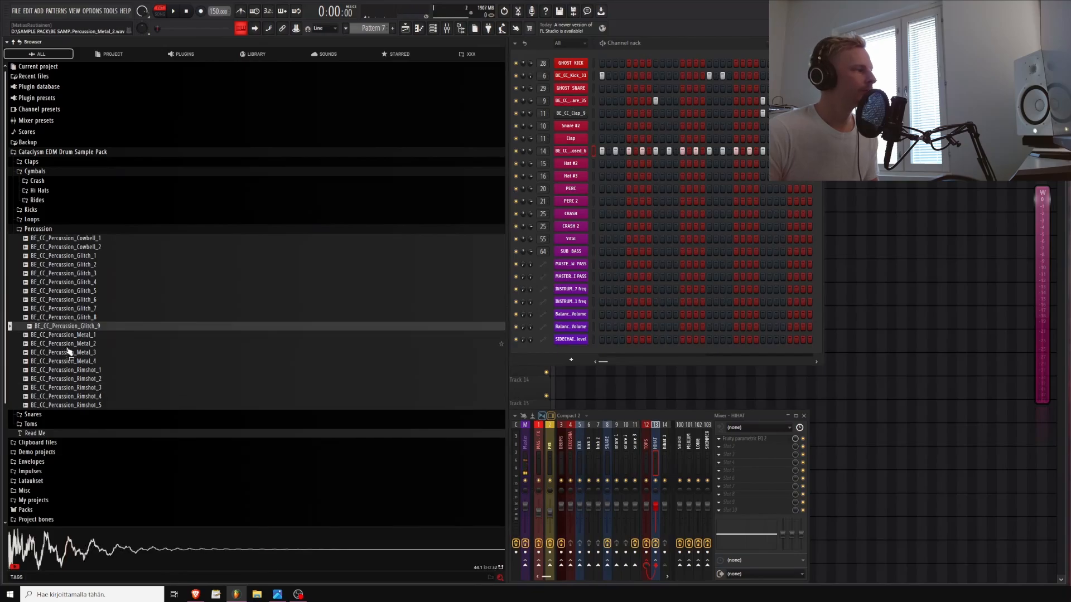
left_click(68, 352)
left_click(66, 292)
left_click(67, 267)
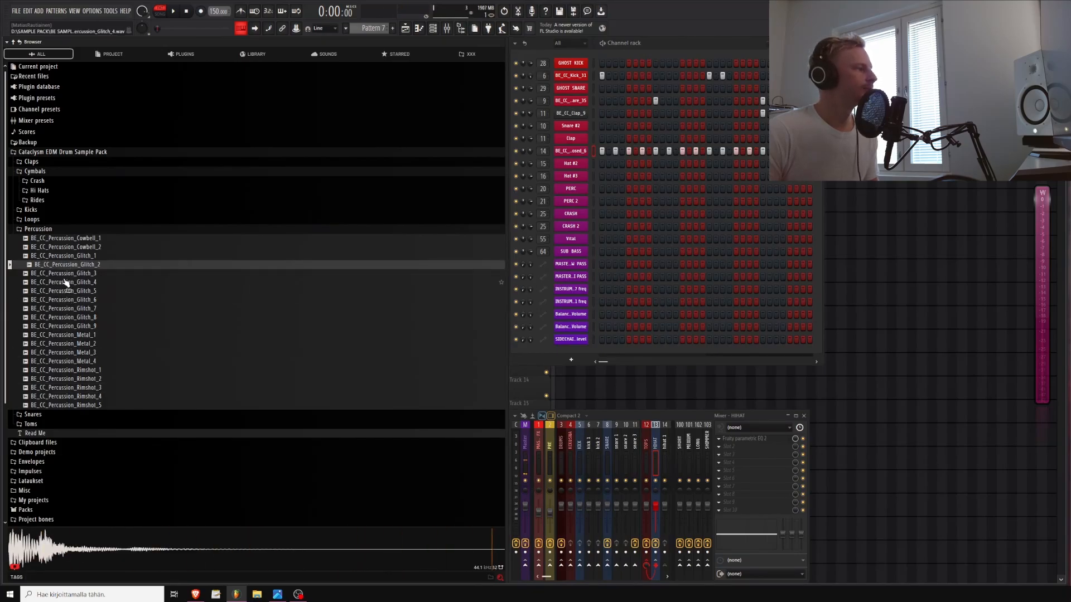
left_click(66, 283)
left_click(68, 274)
left_click(70, 266)
left_click(70, 274)
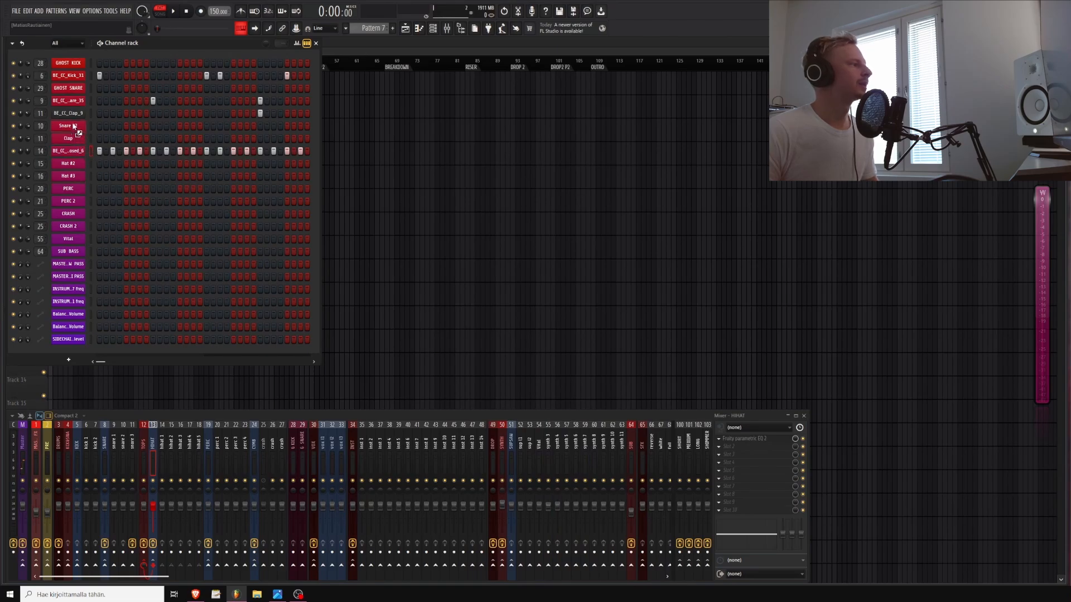
Load BE_CC_Percussion_Glitch_3 into the Snare #2 channel, add one step near the bar's end and play
left_click_drag(71, 127, 73, 129)
left_click(260, 126)
key("space")
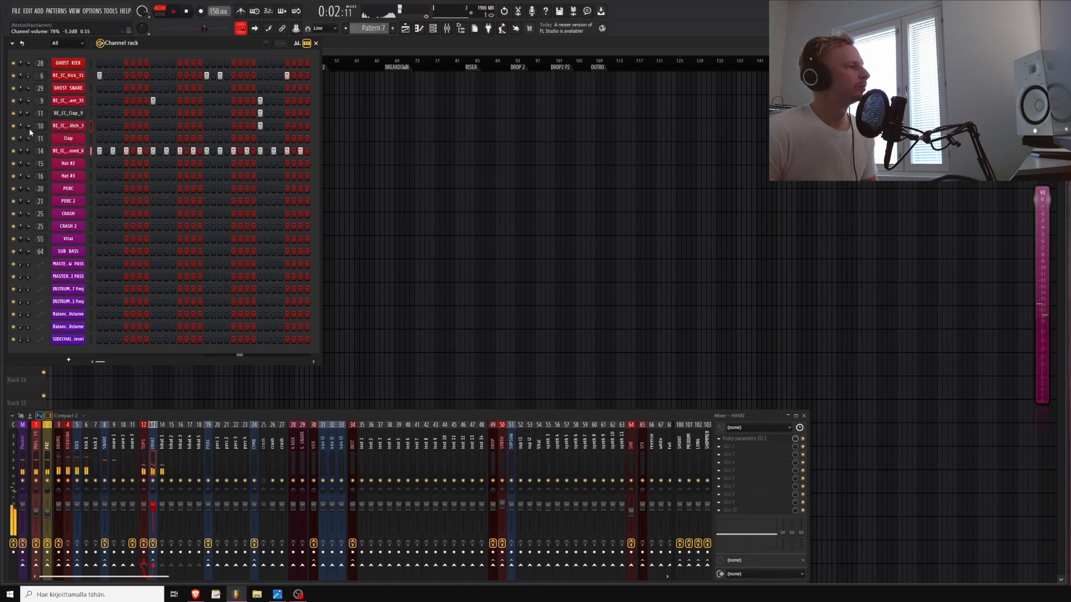
Lower the volume of the BE_CC_Percussion_Glitch_3 channel and stop playback
left_click_drag(29, 127, 28, 130)
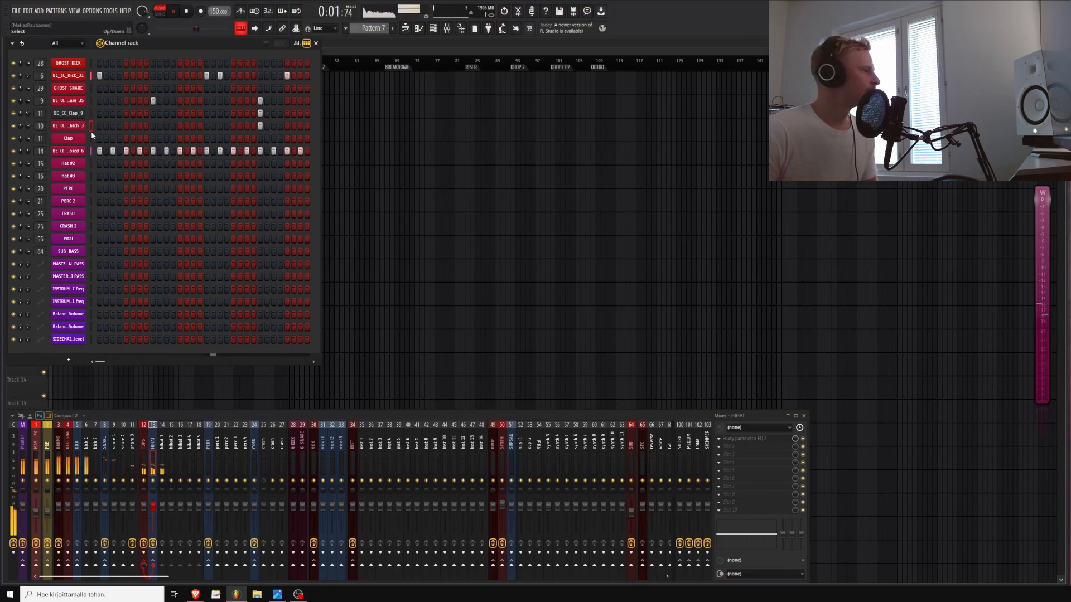
key("space")
Open the sample pack's Toms folder in the browser and preview several tom samples
key("alt+F8")
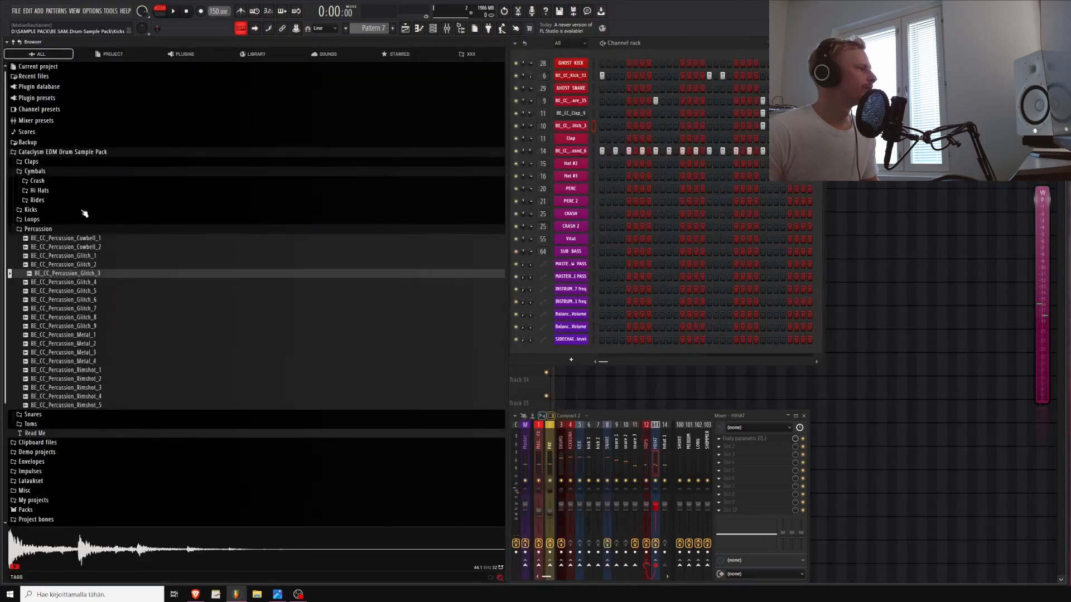
left_click(36, 171)
left_click(31, 248)
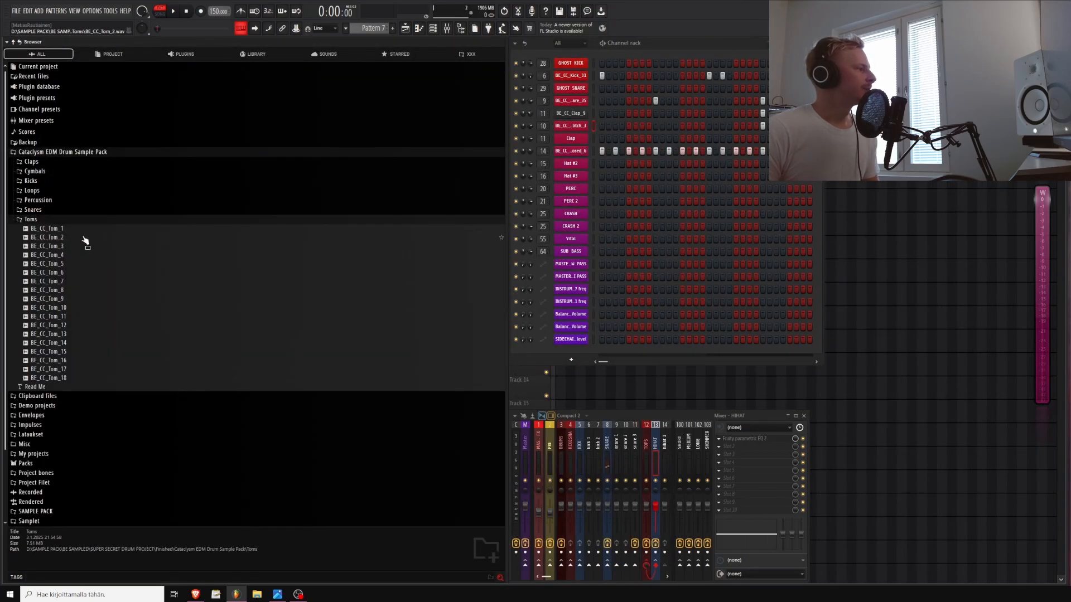
left_click(58, 307)
left_click(55, 325)
left_click(54, 255)
left_click(54, 246)
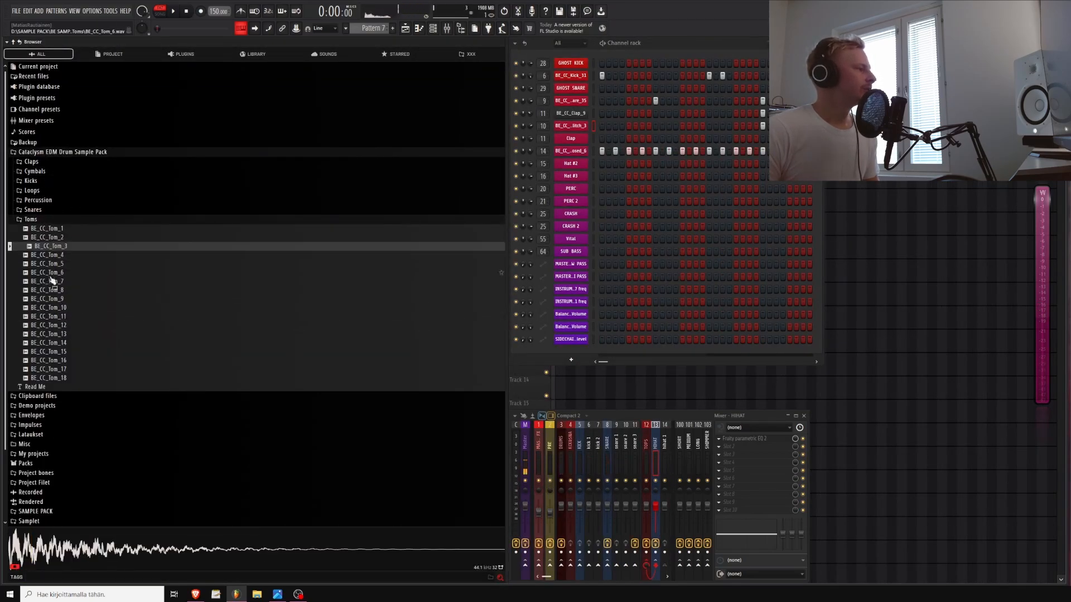
left_click(56, 281)
left_click(58, 325)
left_click(60, 333)
left_click(56, 325)
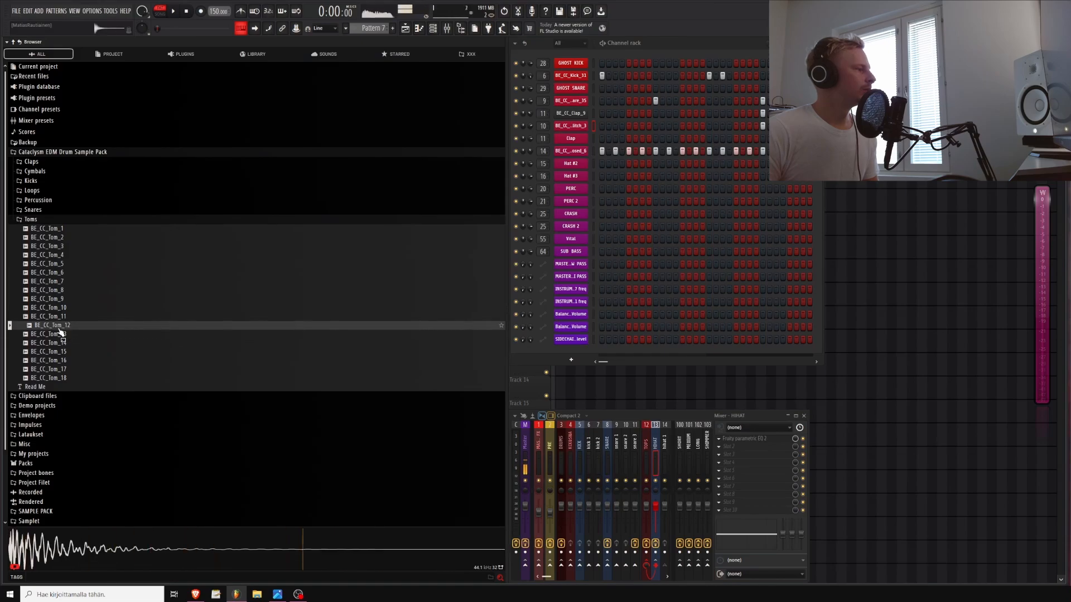
left_click(58, 333)
left_click(56, 326)
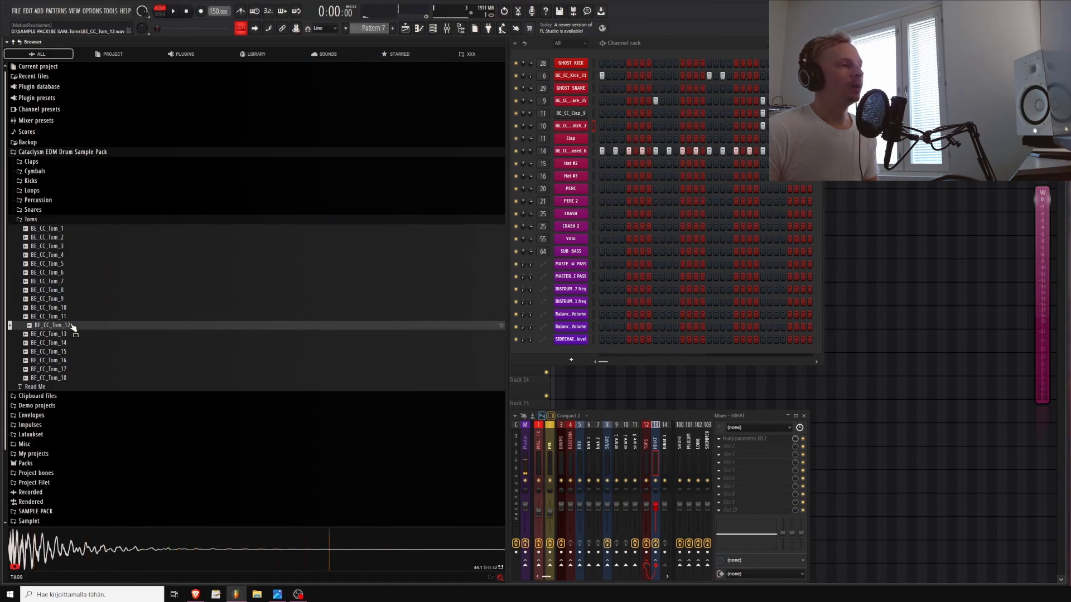
Load BE_CC_Tom_12 into the PERC channel, add steps for it in the pattern and play it
left_click_drag(55, 327, 72, 189)
left_click(145, 190)
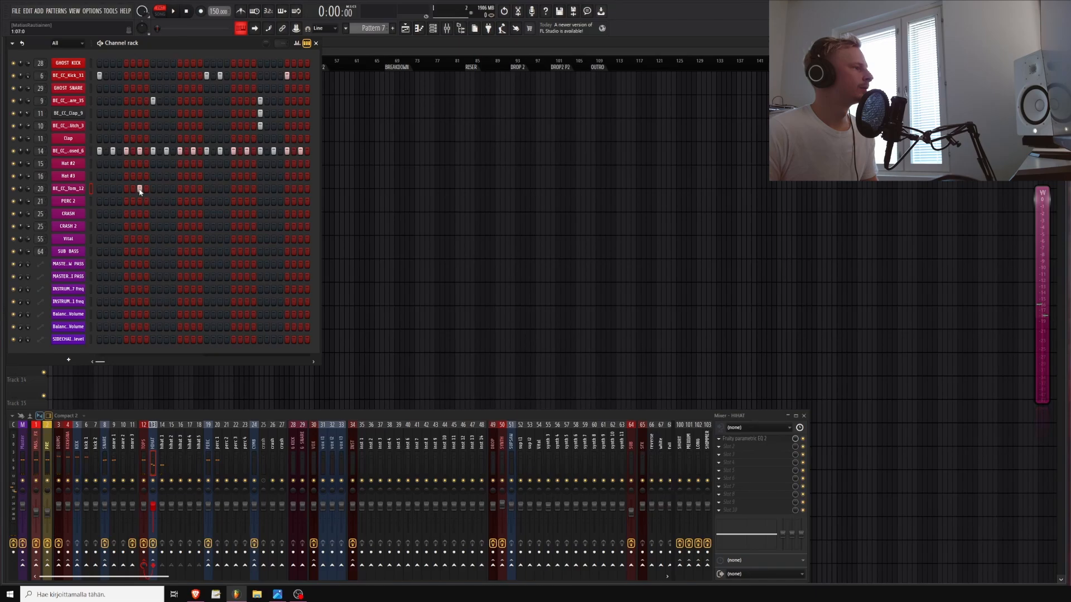
key("space")
left_click(179, 188)
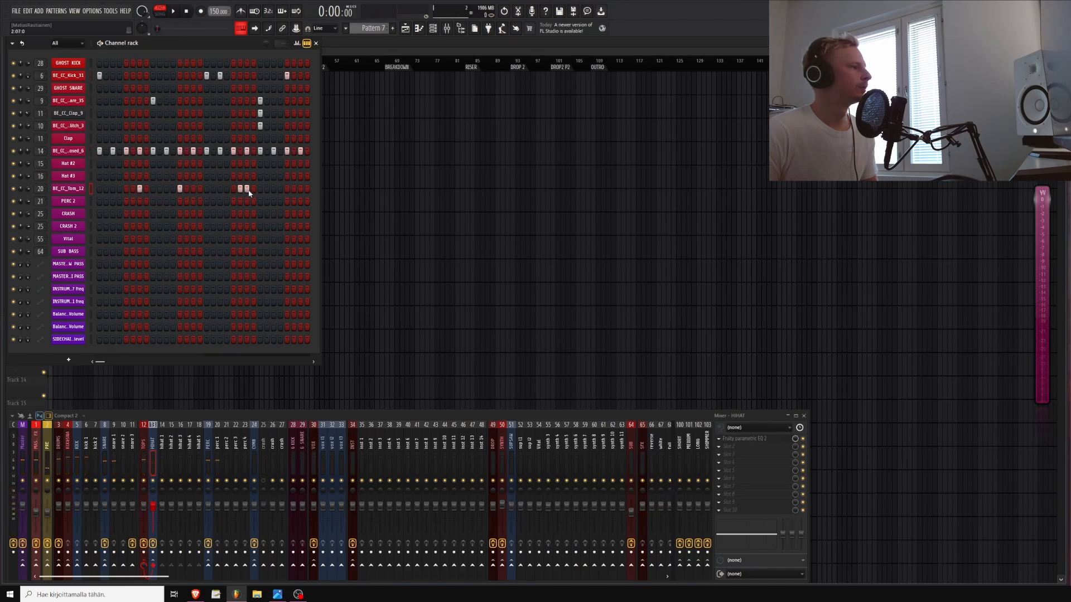
key("space")
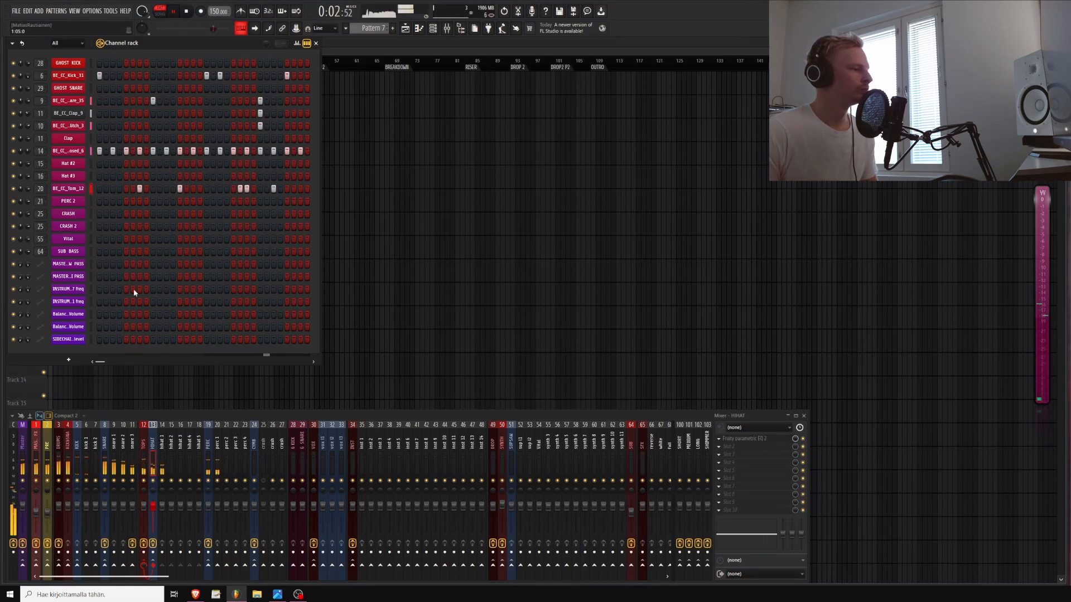
Open the Cymbals > Crash > Normal folder and load BE_CC_Cymbal_Crash_Normal_4 into the CRASH channel
left_click(216, 509)
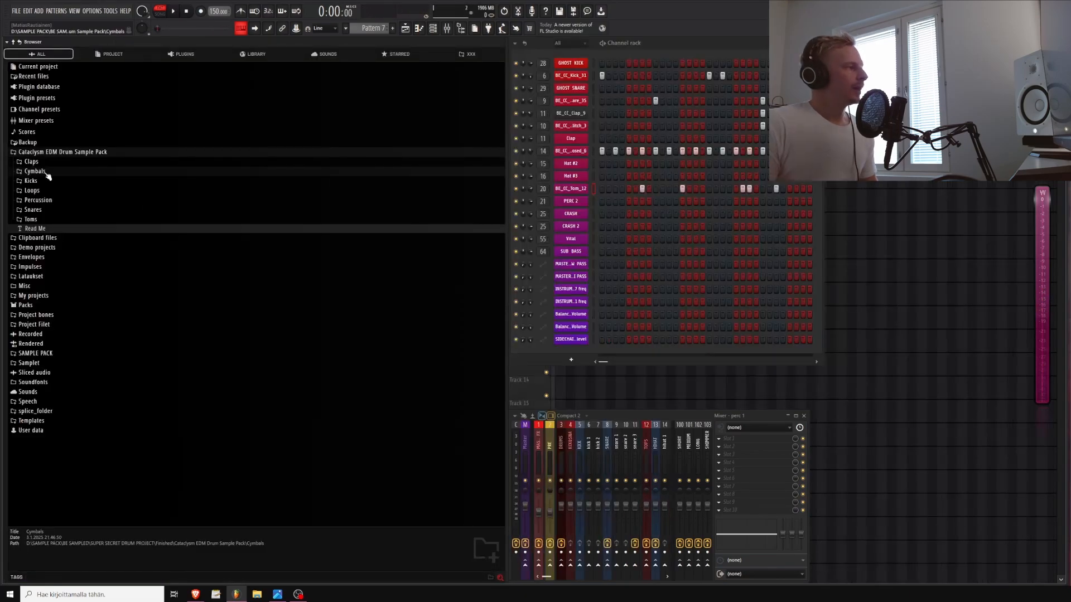
left_click(44, 172)
left_click(39, 181)
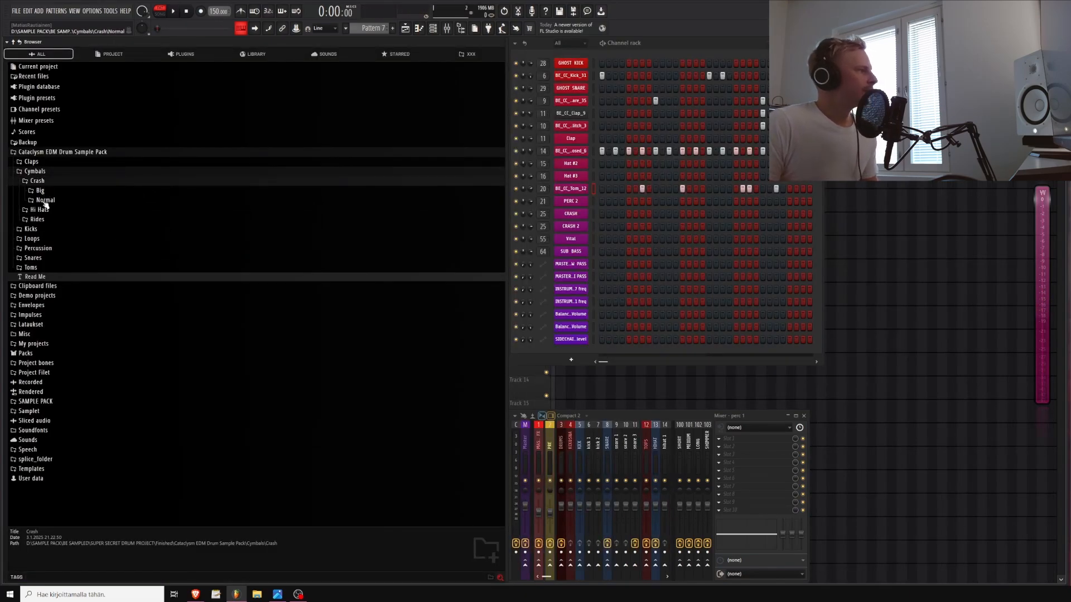
left_click(45, 201)
left_click(45, 201)
left_click(44, 200)
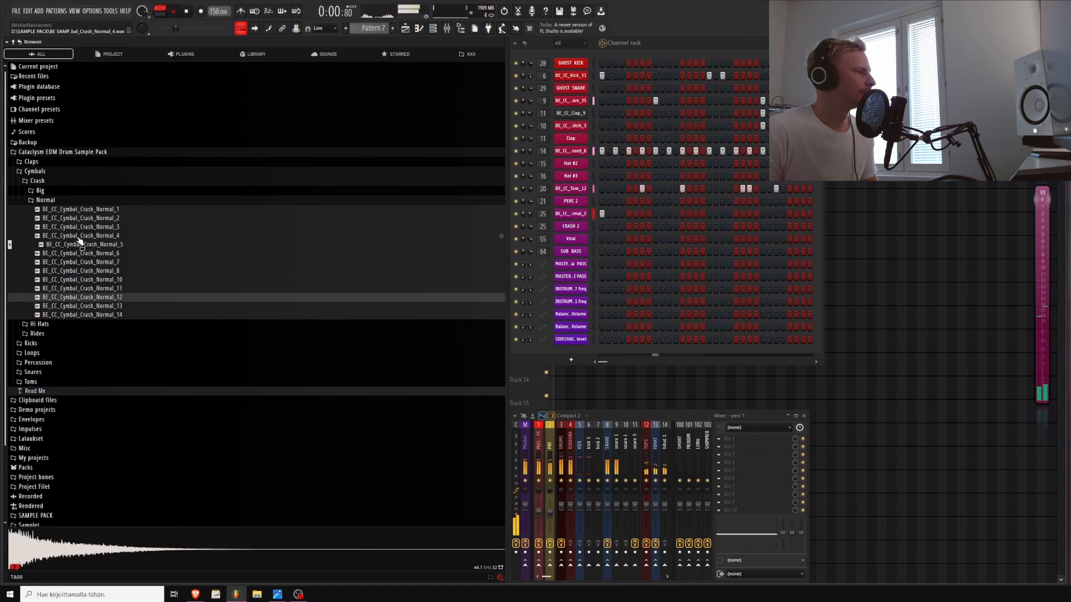
middle_click(78, 238)
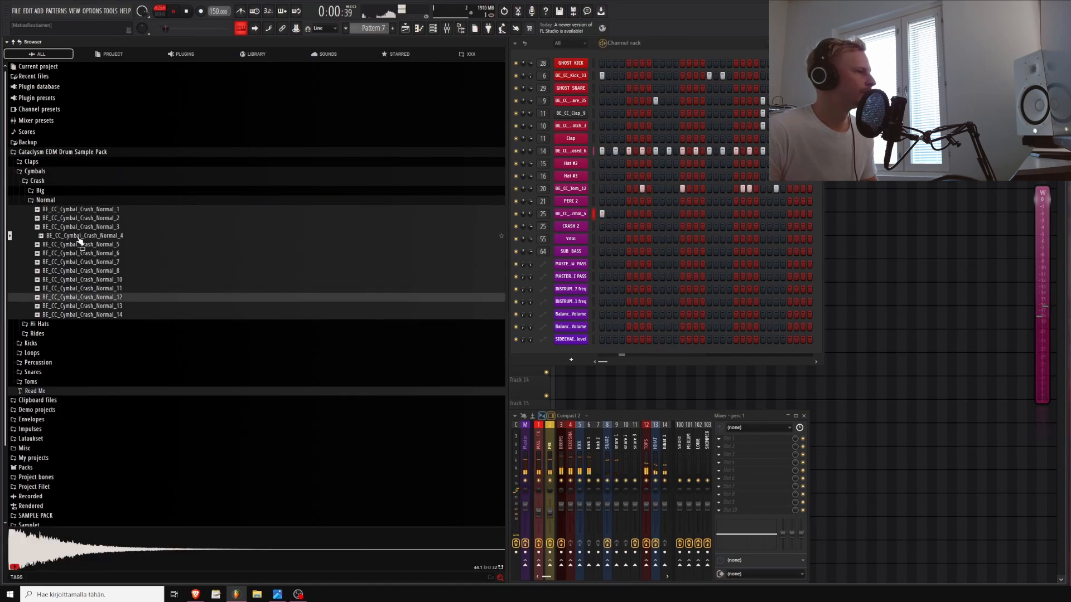
key("alt+F8")
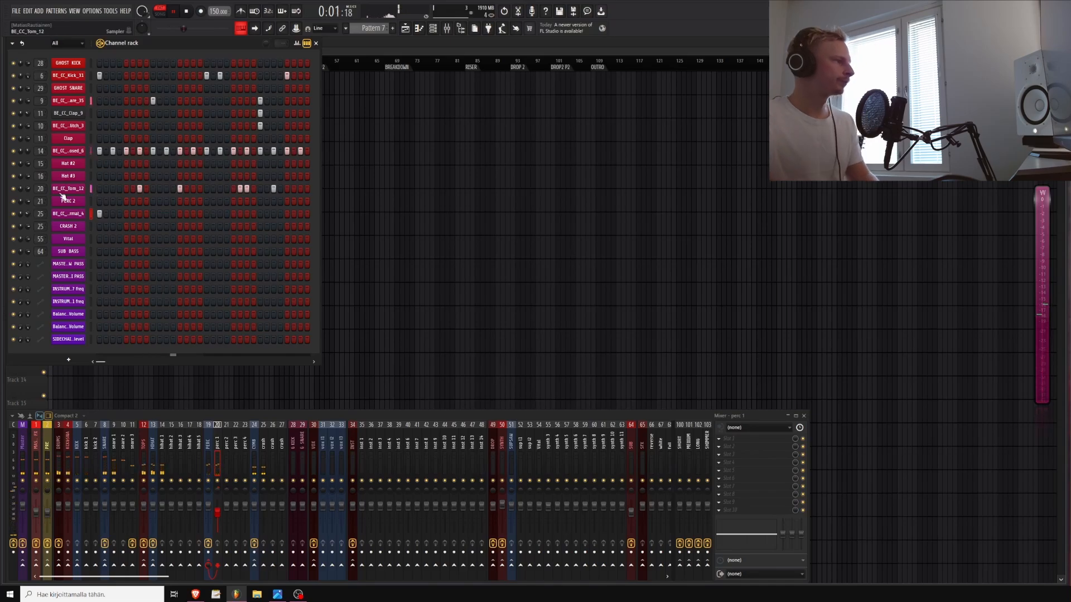
Open the Rides folder, preview BE_CC_Cymbal_Ride_5 and load it into the Hat #2 channel
key("alt+F8")
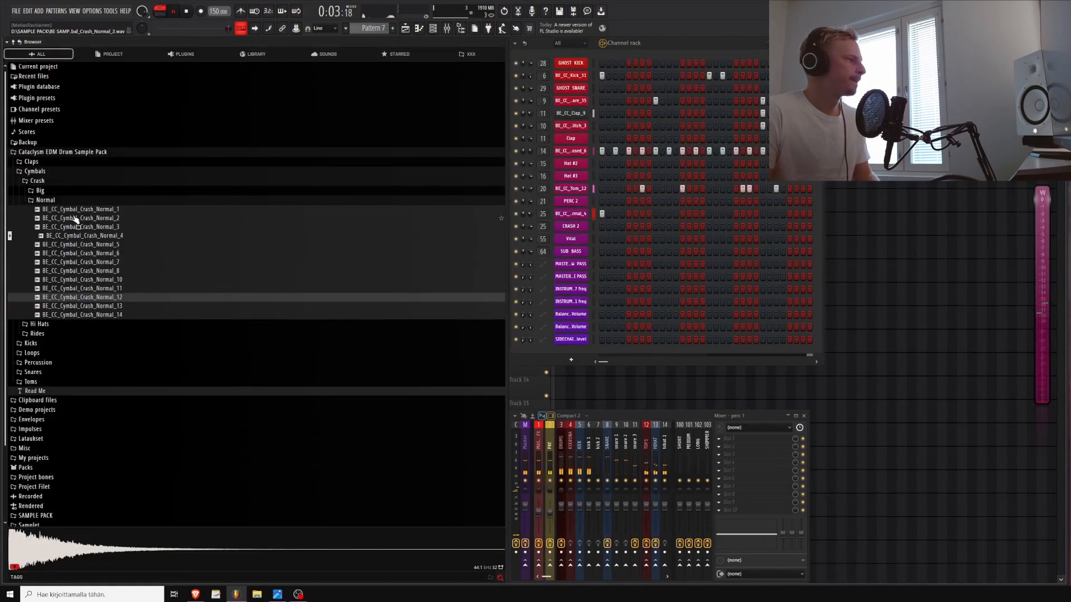
left_click(44, 200)
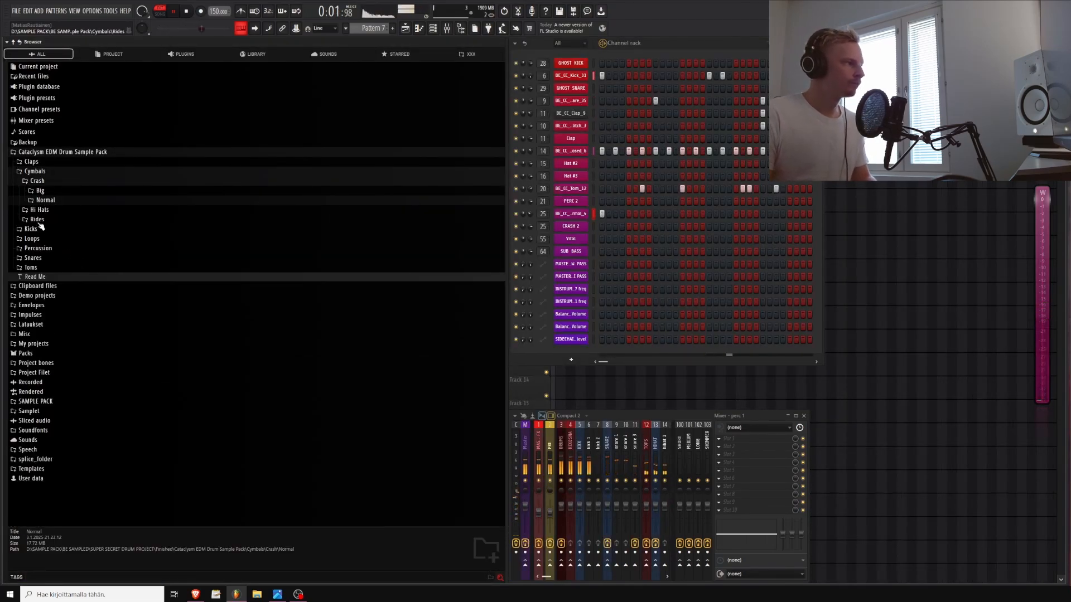
key("space")
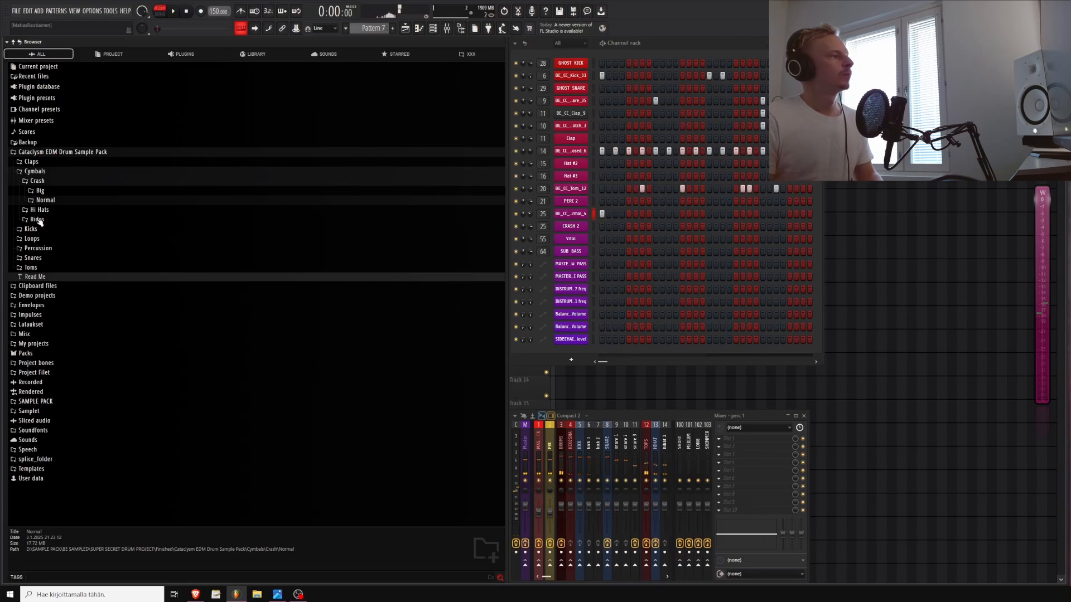
left_click(37, 219)
left_click(68, 265)
left_click_drag(67, 269, 265, 215)
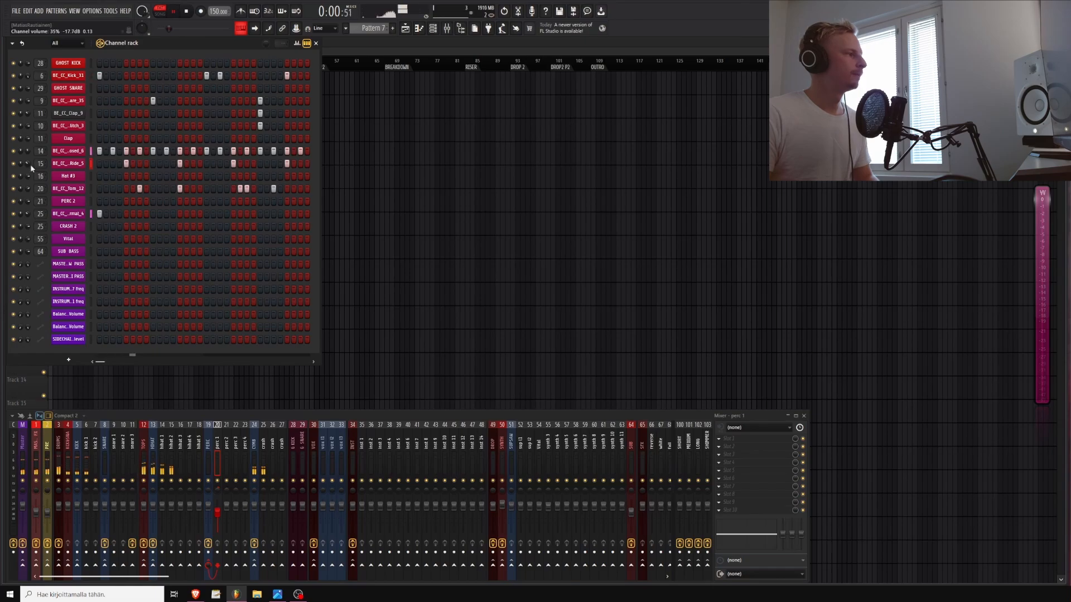
Open the ride channel's sampler and adjust its fade-out and trim knobs
left_click(68, 165)
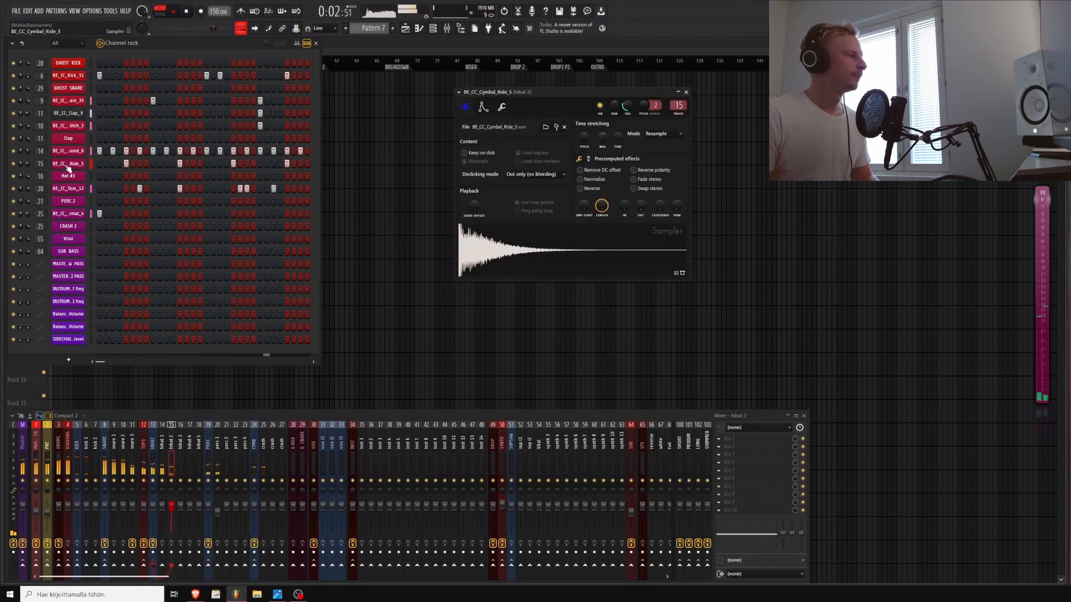
left_click_drag(641, 207, 640, 182)
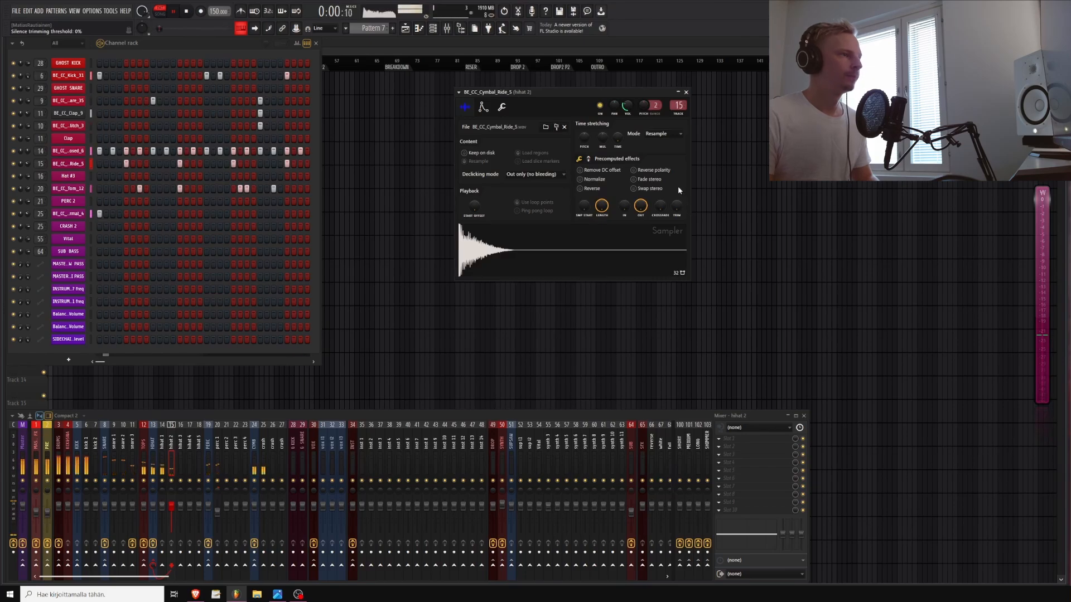
left_click_drag(676, 205, 676, 192)
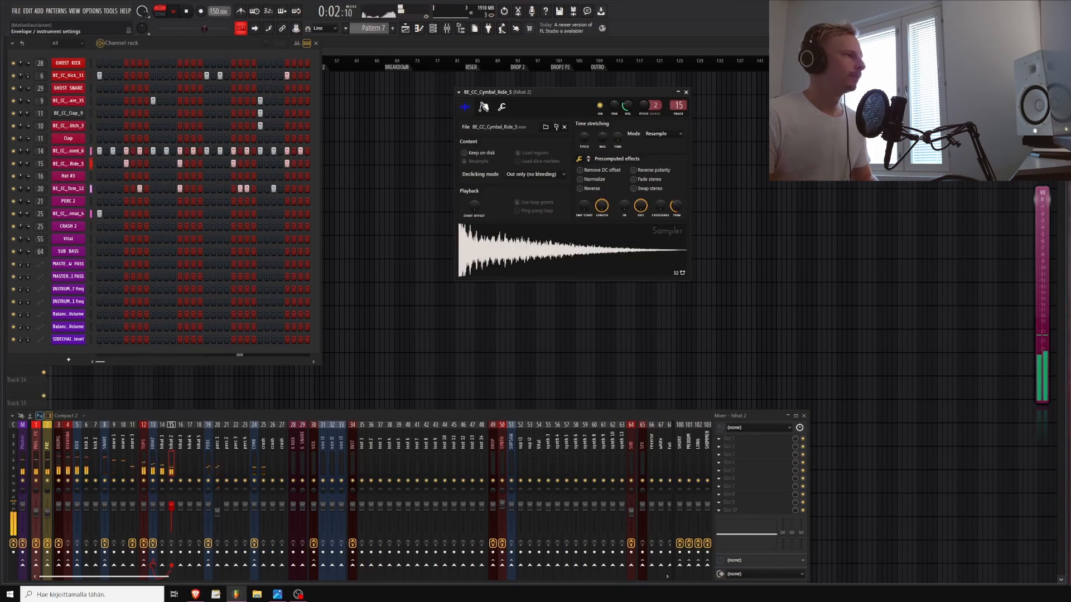
Enable the ride's volume envelope and shorten its decay and release
left_click(483, 107)
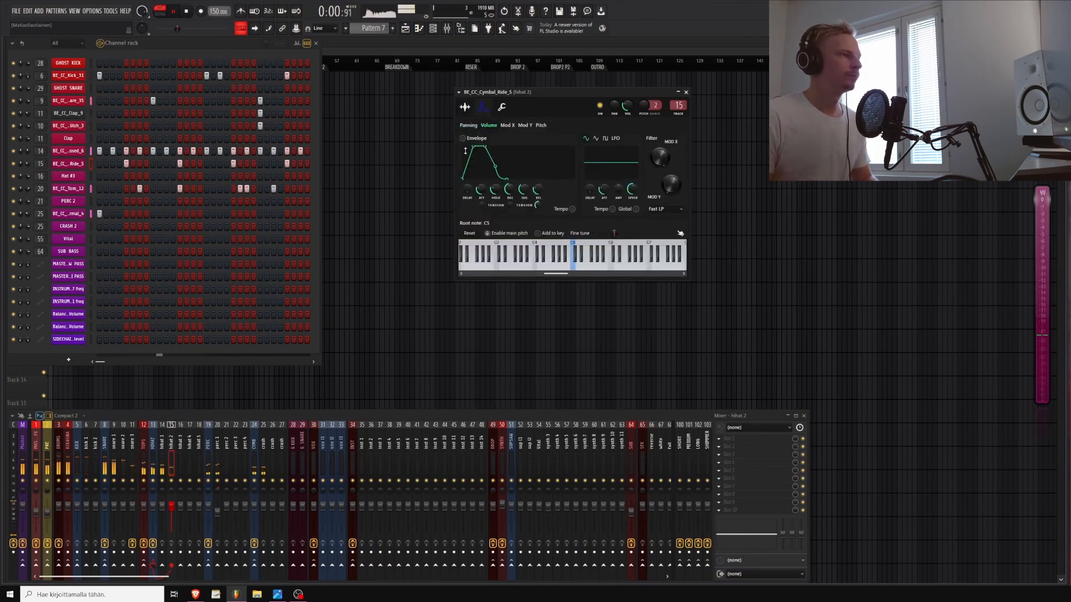
left_click(474, 138)
left_click_drag(473, 150, 463, 151)
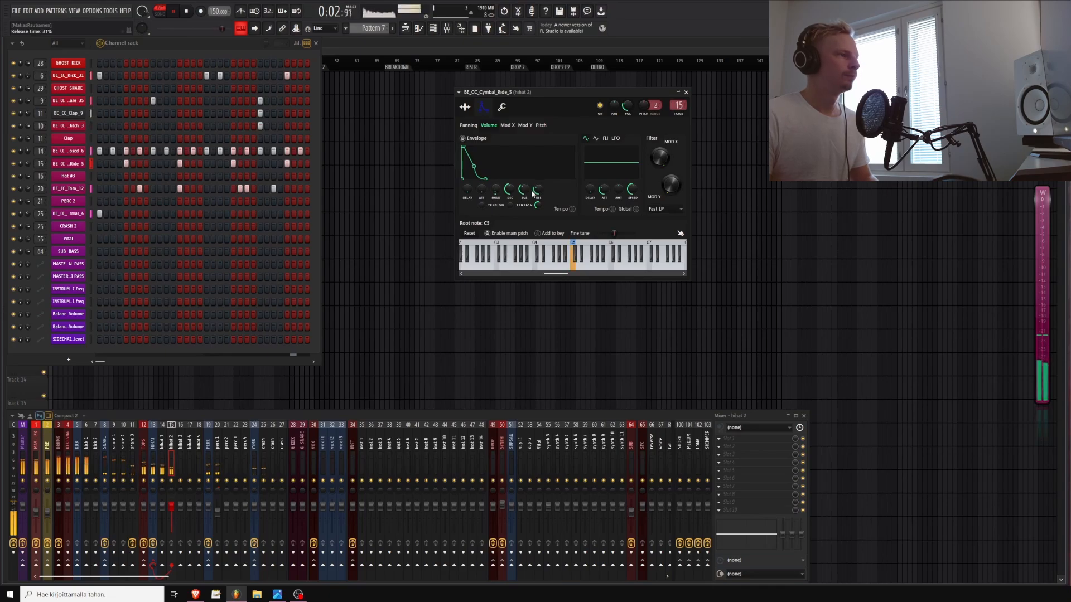
left_click_drag(526, 192, 515, 191)
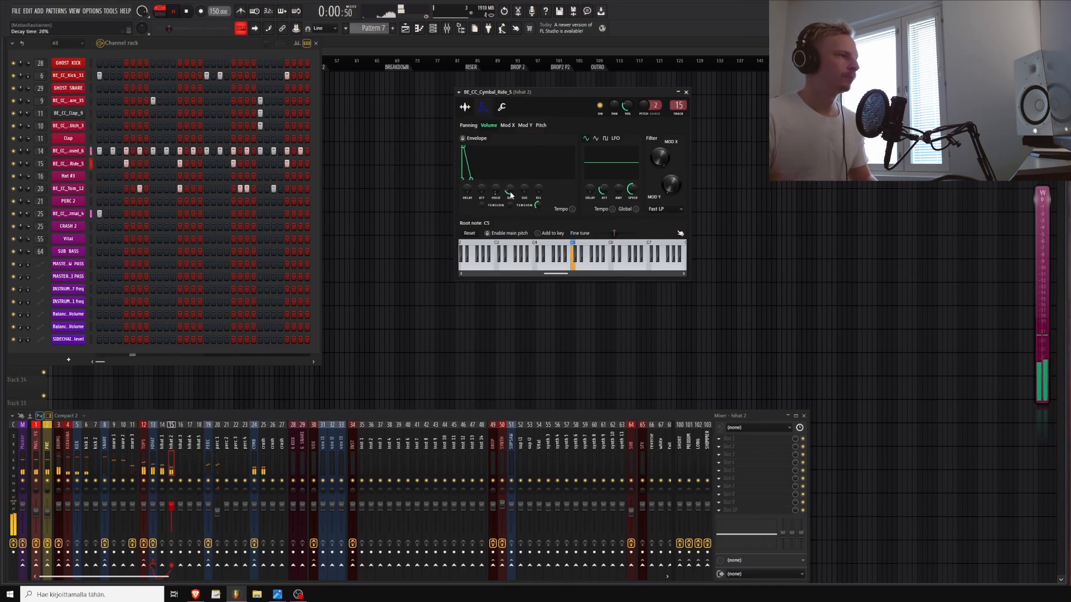
left_click(464, 106)
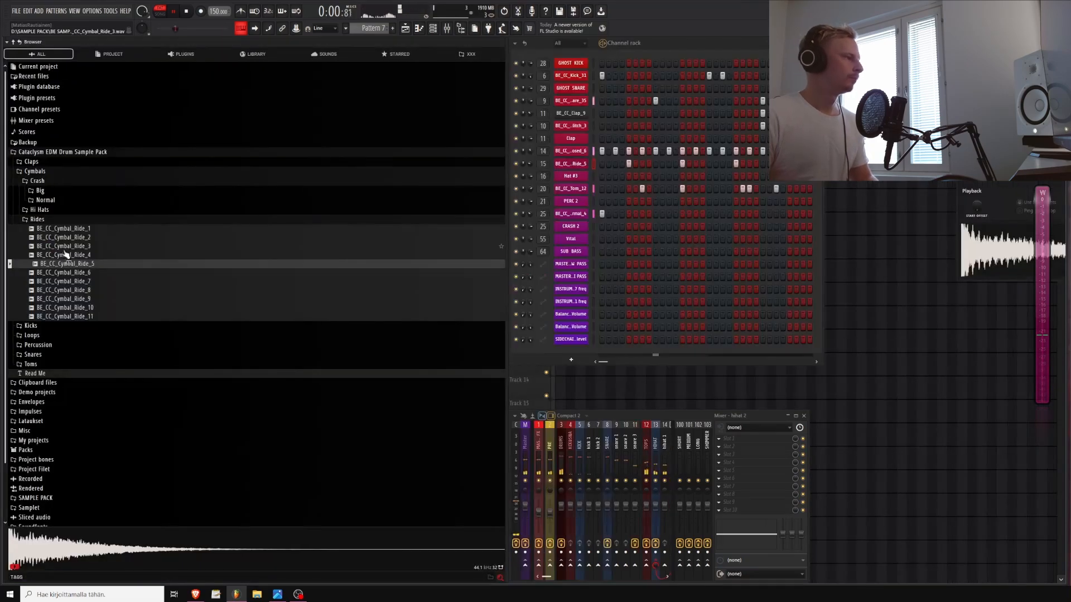
Preview rides 8 to 10, load BE_CC_Cymbal_Ride_10 into the ride channel, adjust its volume and close the sampler
left_click(61, 291)
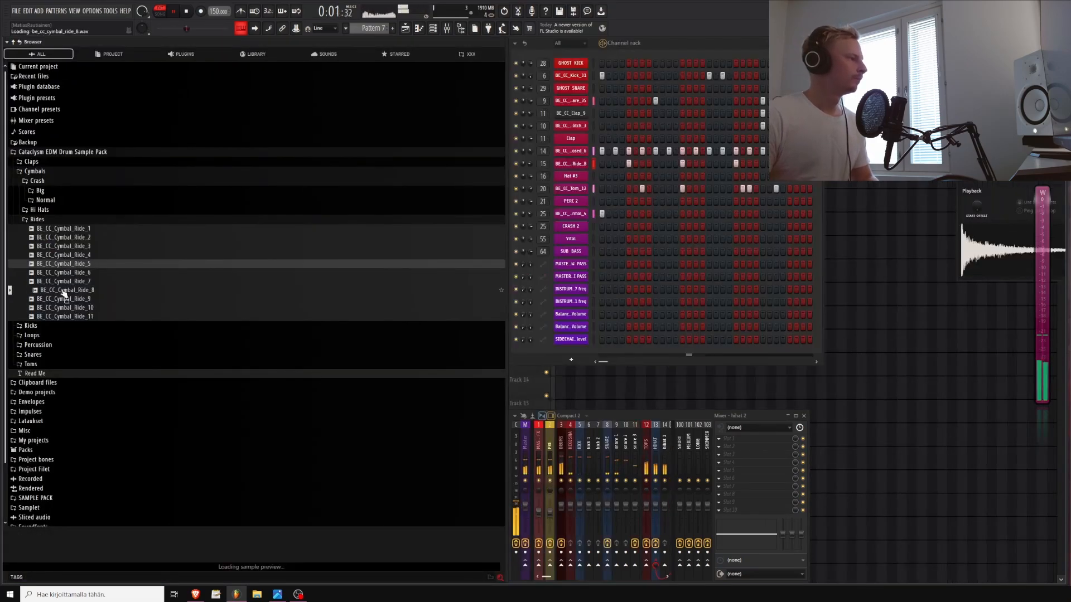
left_click(66, 300)
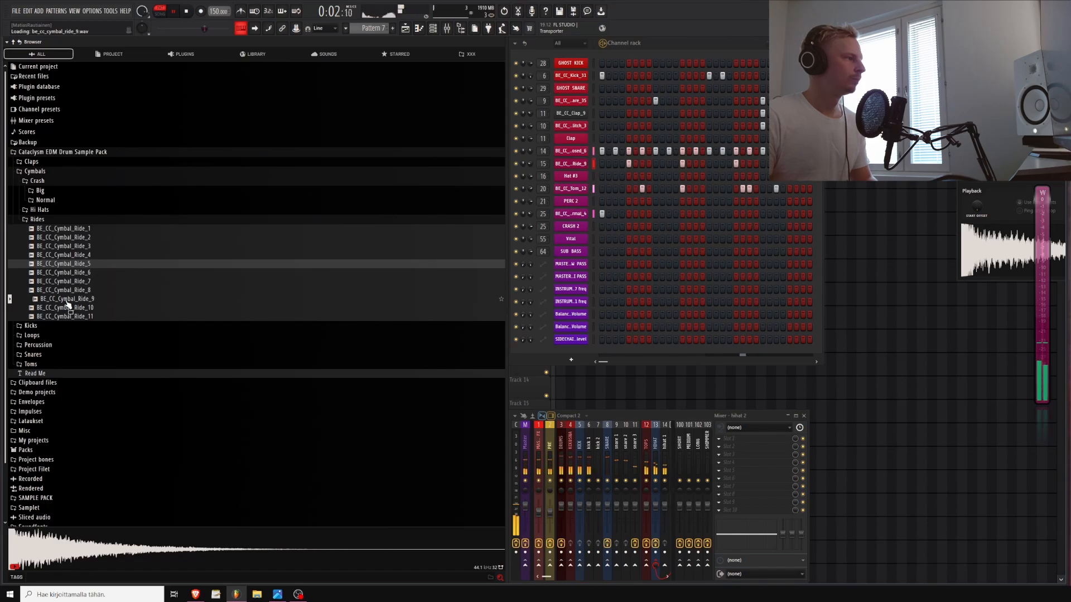
left_click(70, 307)
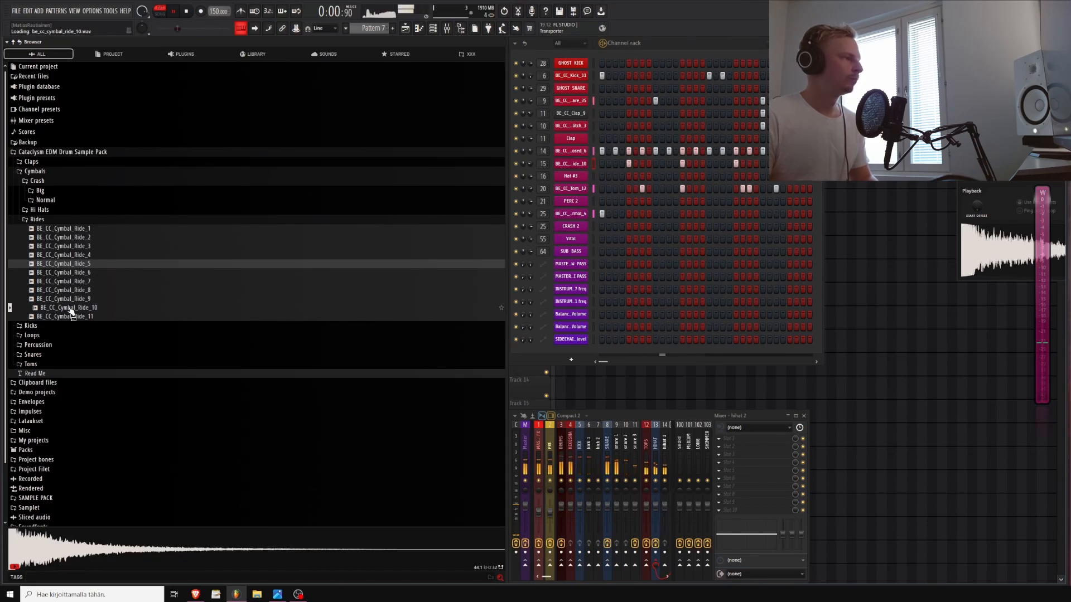
key("alt+F8")
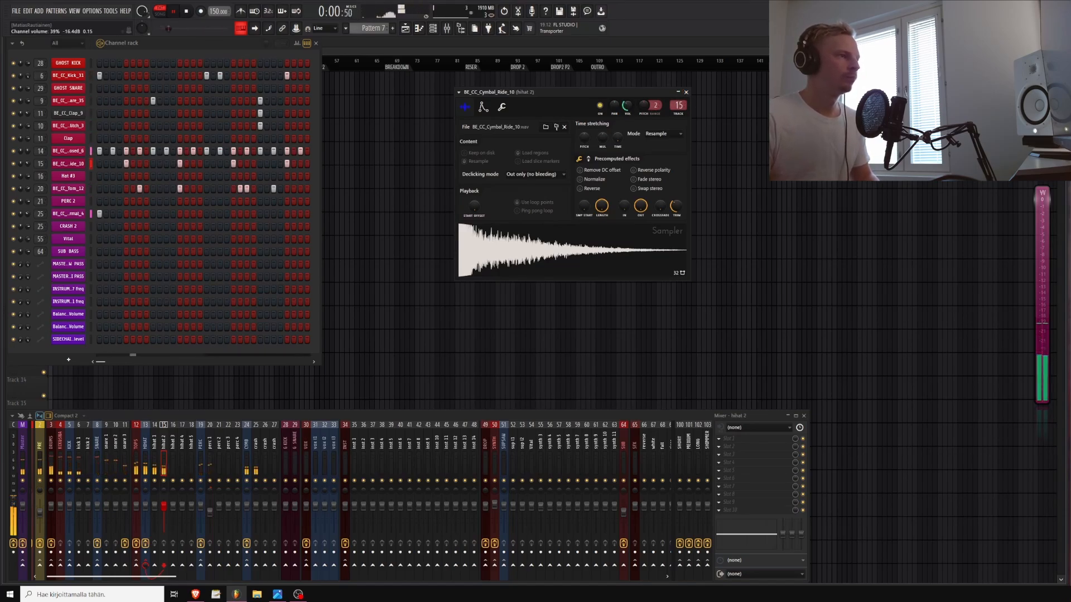
left_click_drag(627, 106, 627, 104)
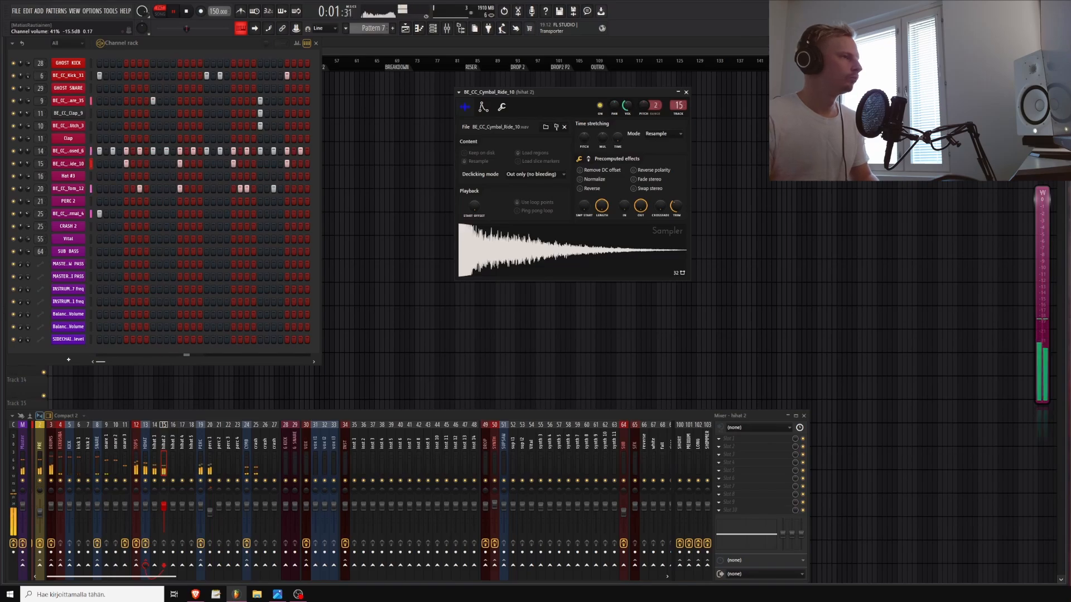
left_click(686, 92)
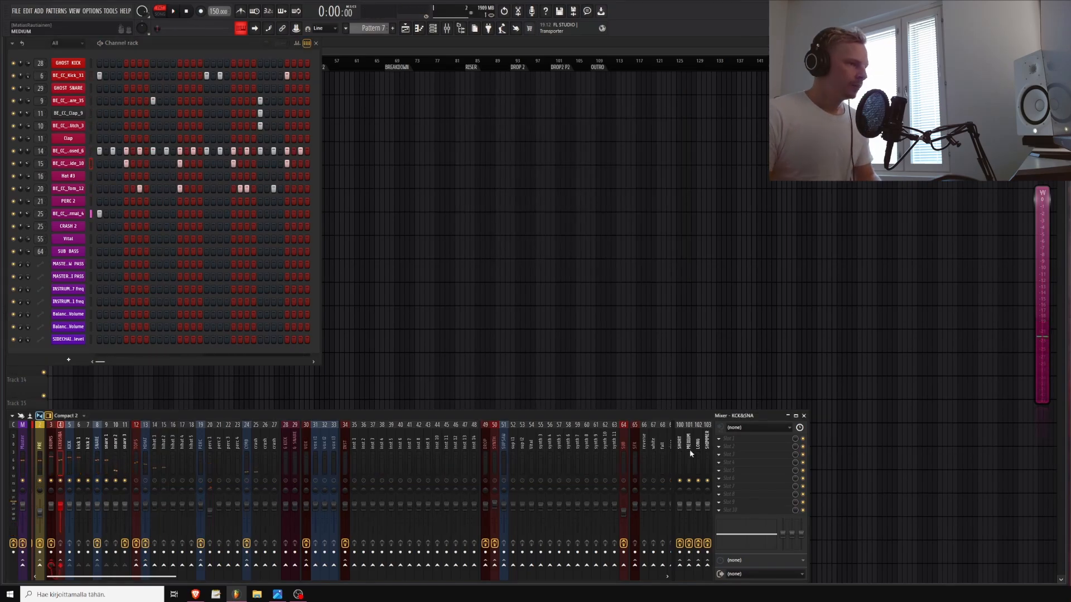
Add the GClip plugin to an effect slot on the KCK&SNA mixer track
left_click(730, 467)
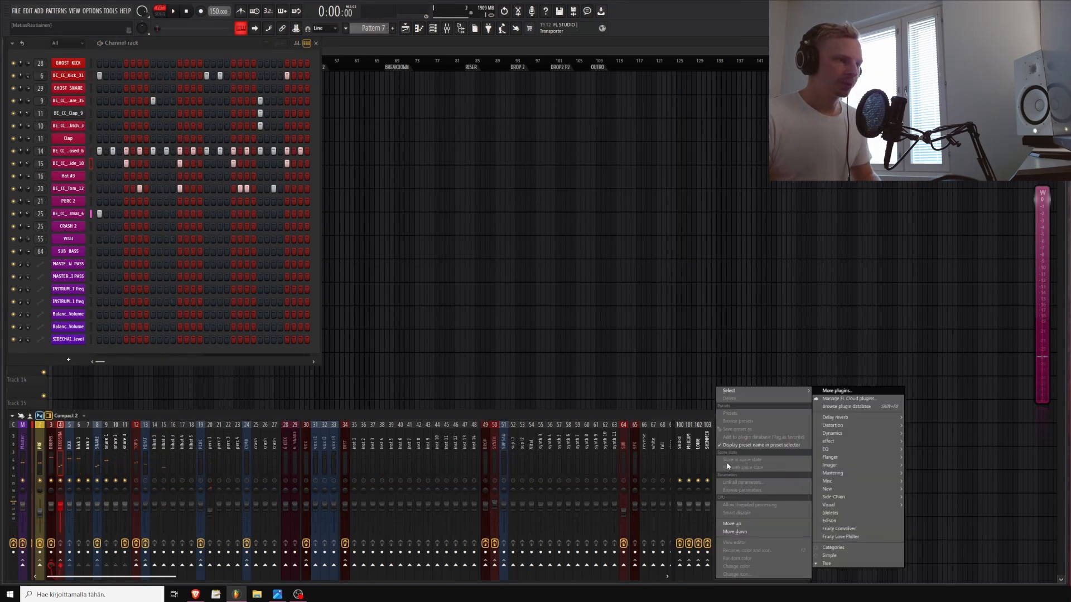
mouse_move(852, 444)
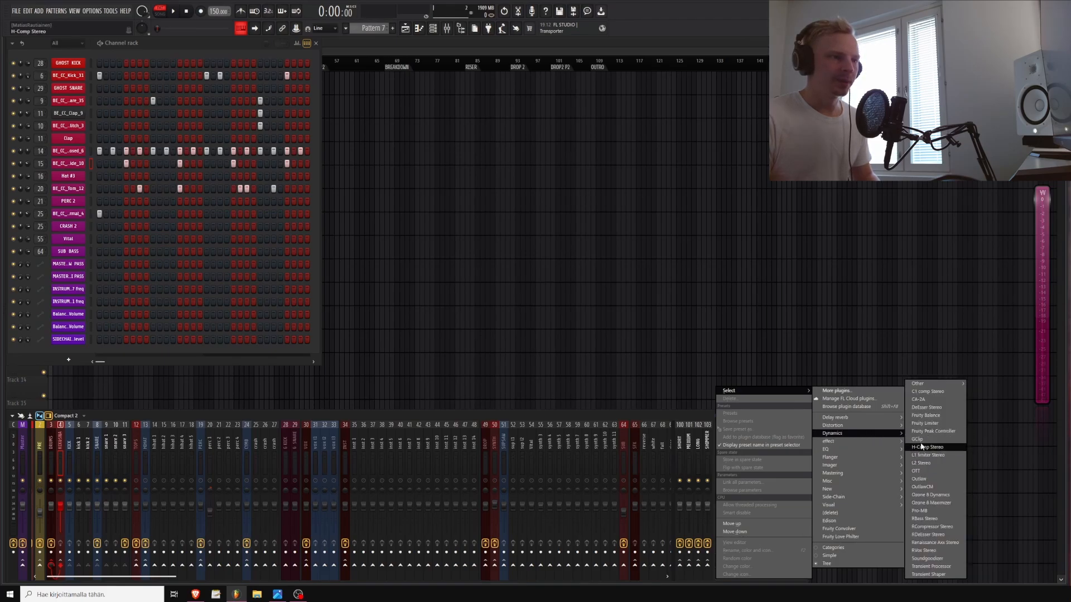
left_click(919, 441)
left_click_drag(606, 162, 572, 174)
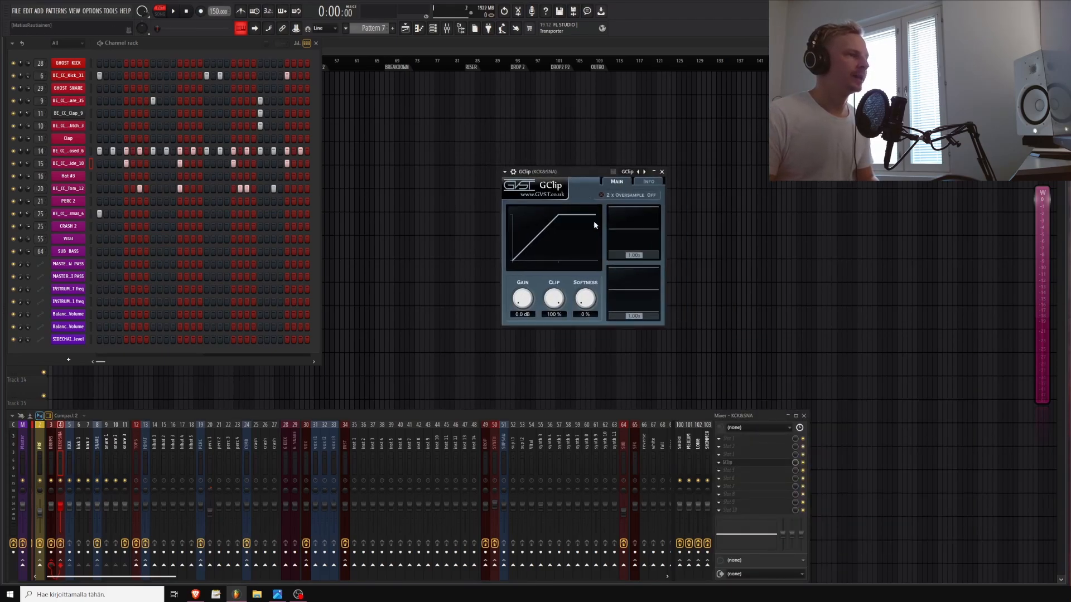
Play the pattern and lower GClip's clip level to 72 %
key("space")
left_click_drag(566, 306, 551, 316)
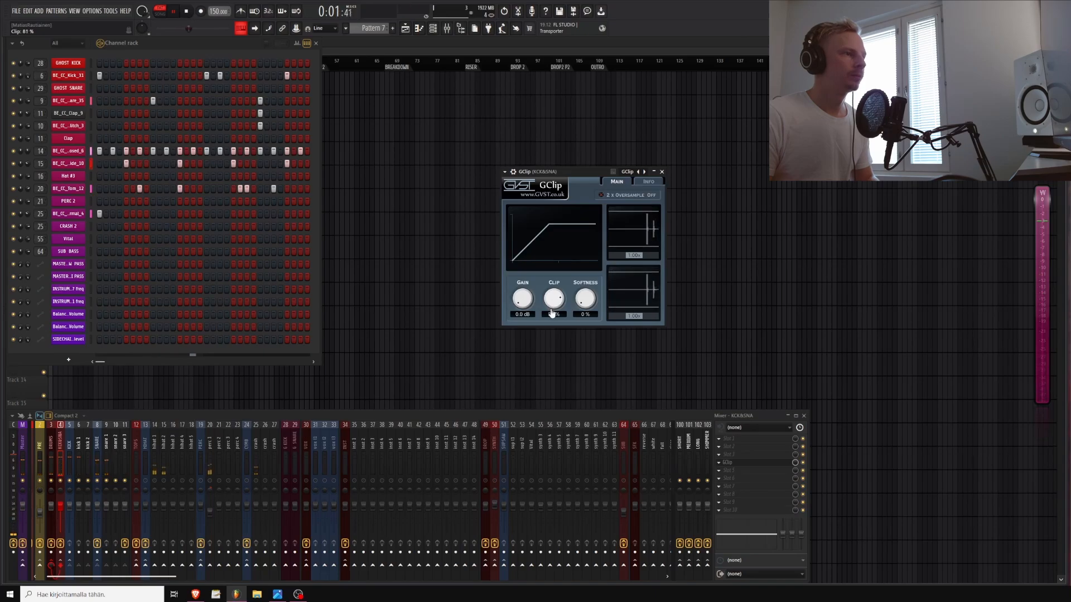
key("space")
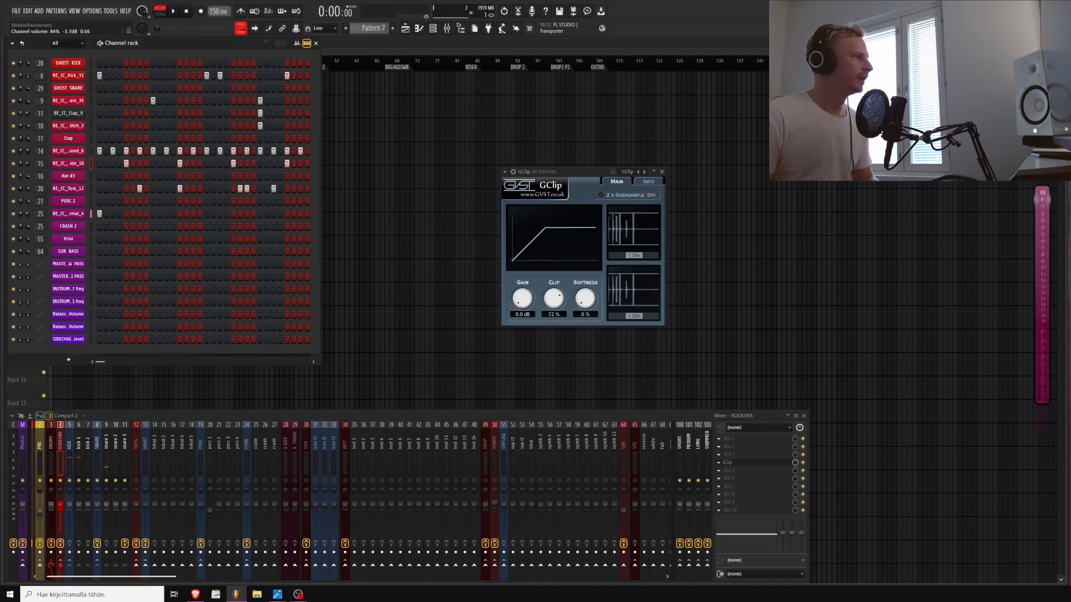
Play the pattern while selecting the kick and TOPS mixer tracks to compare them
left_click(80, 509)
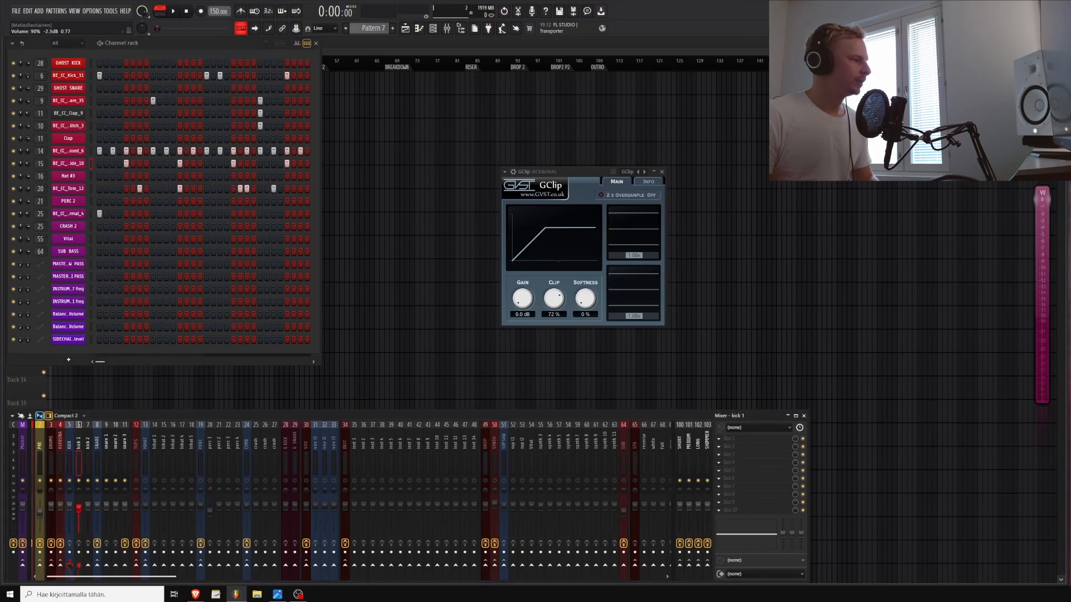
key("space")
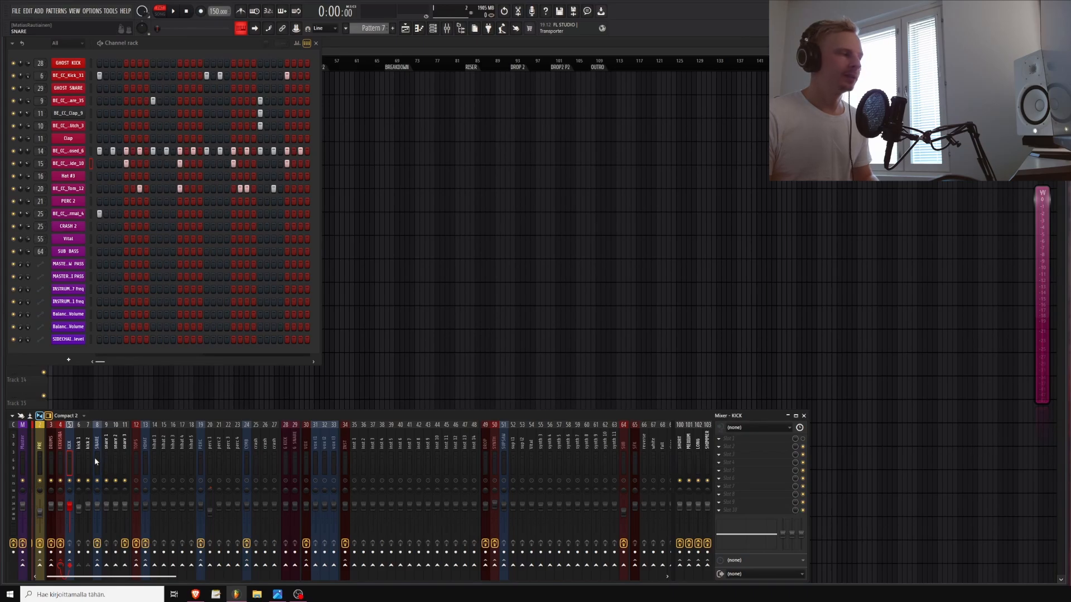
left_click(137, 457)
key("space")
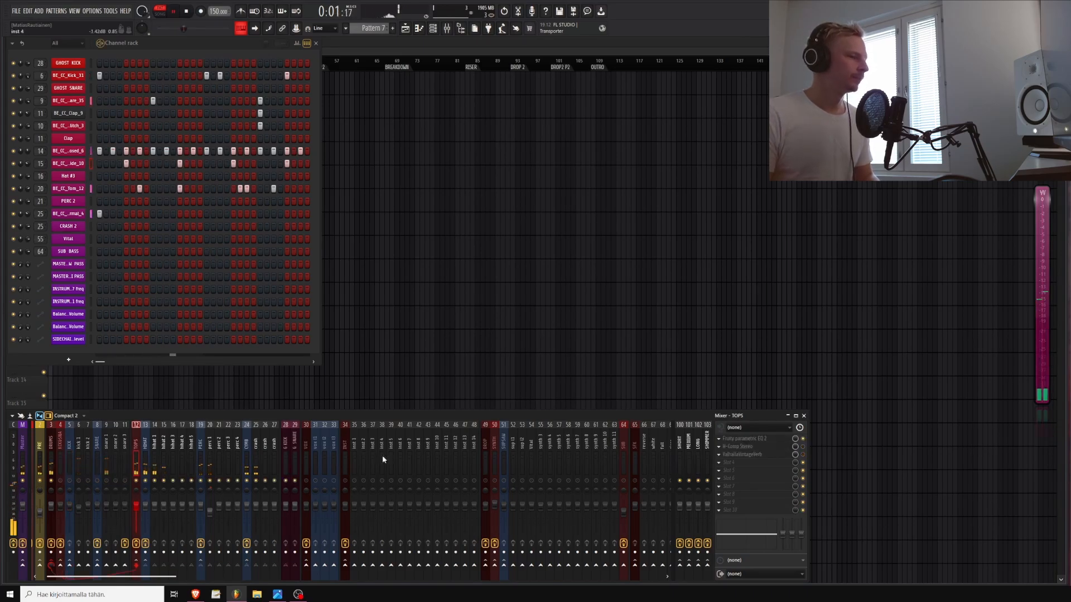
Open ValhallaVintageVerb on the TOPS mixer track and switch its mode to Room
left_click(742, 455)
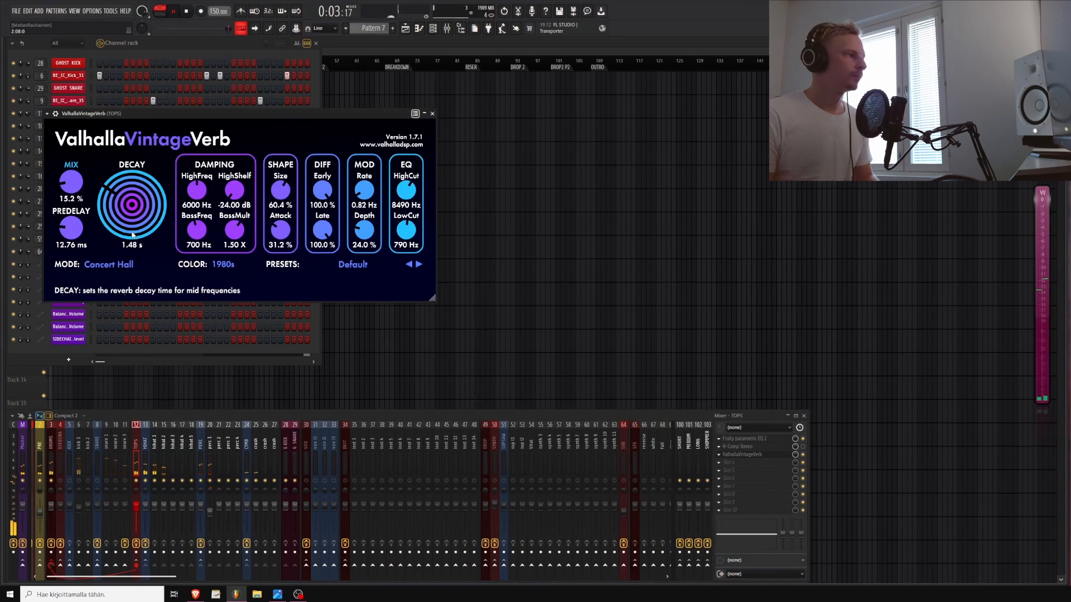
left_click(109, 264)
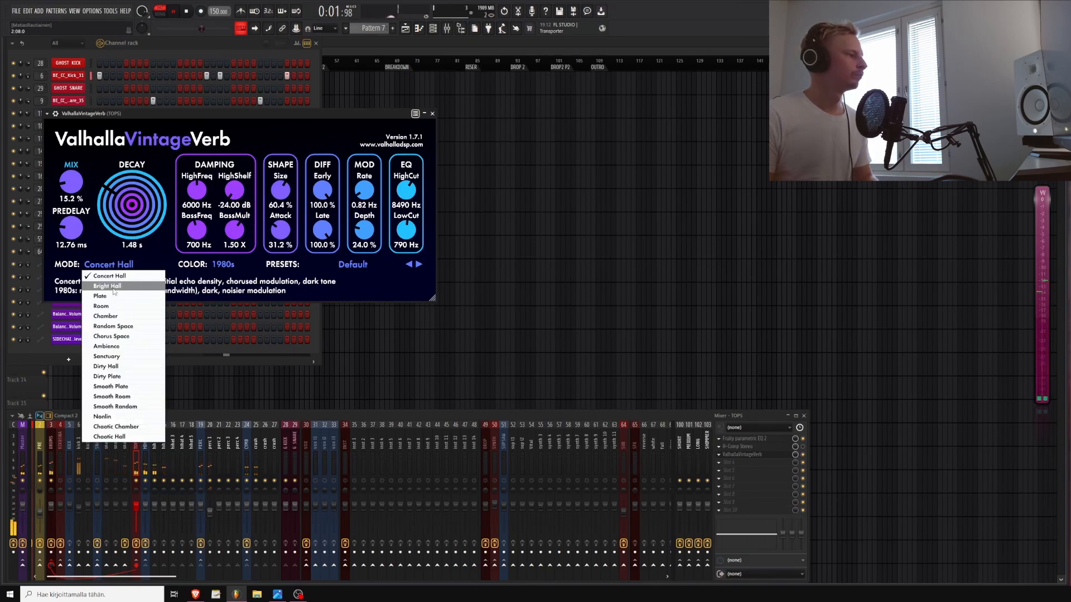
left_click(101, 306)
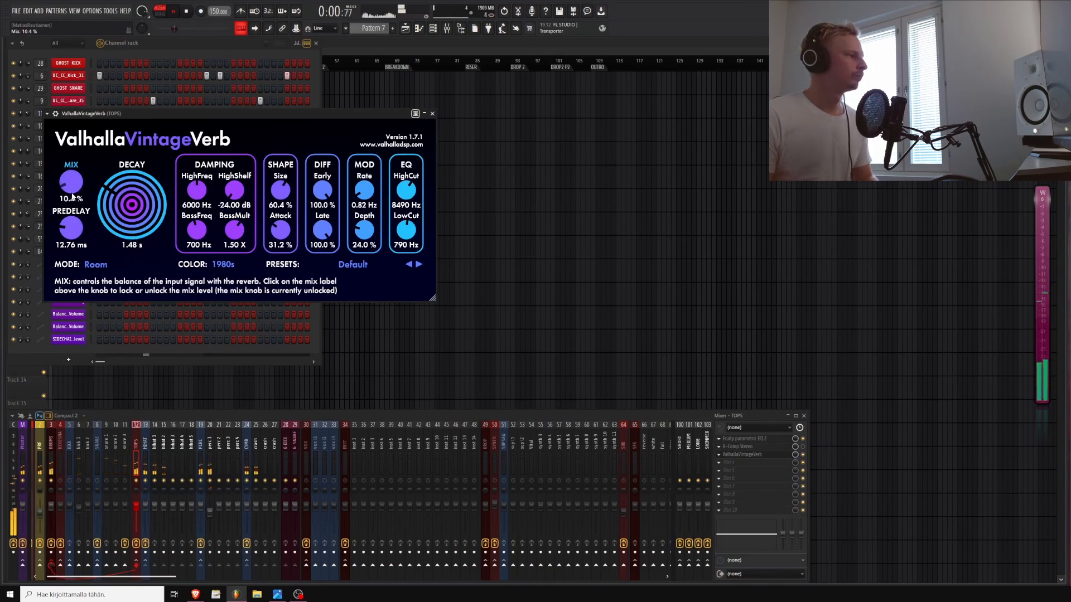
Set the reverb's mix to 9.6 %, decay to 0.66 s, size to 42.4 % and color to NOW, then close it
left_click_drag(71, 196, 132, 225)
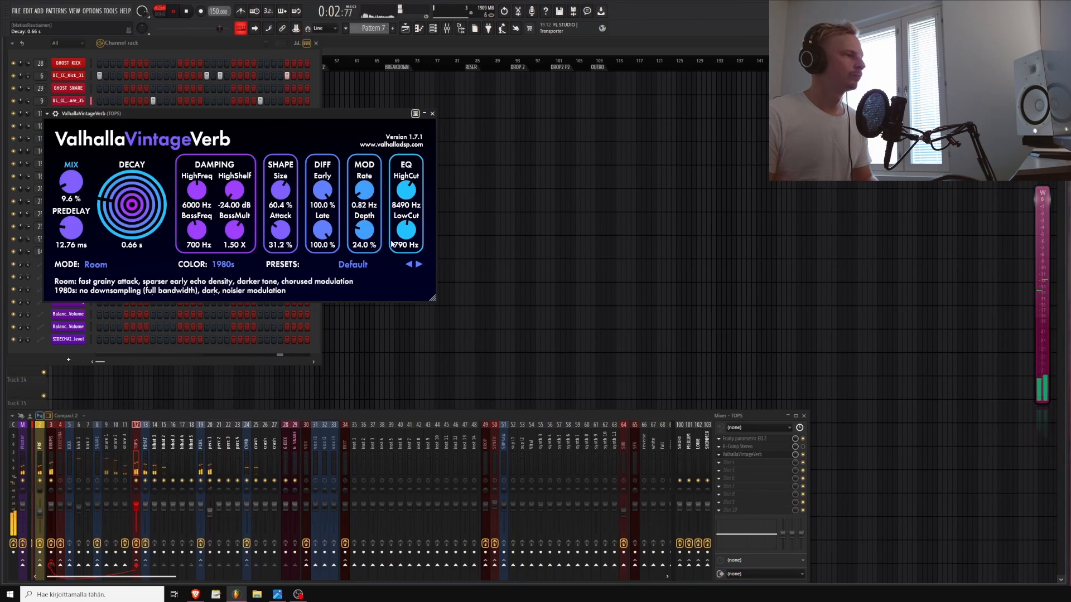
left_click_drag(282, 195, 283, 215)
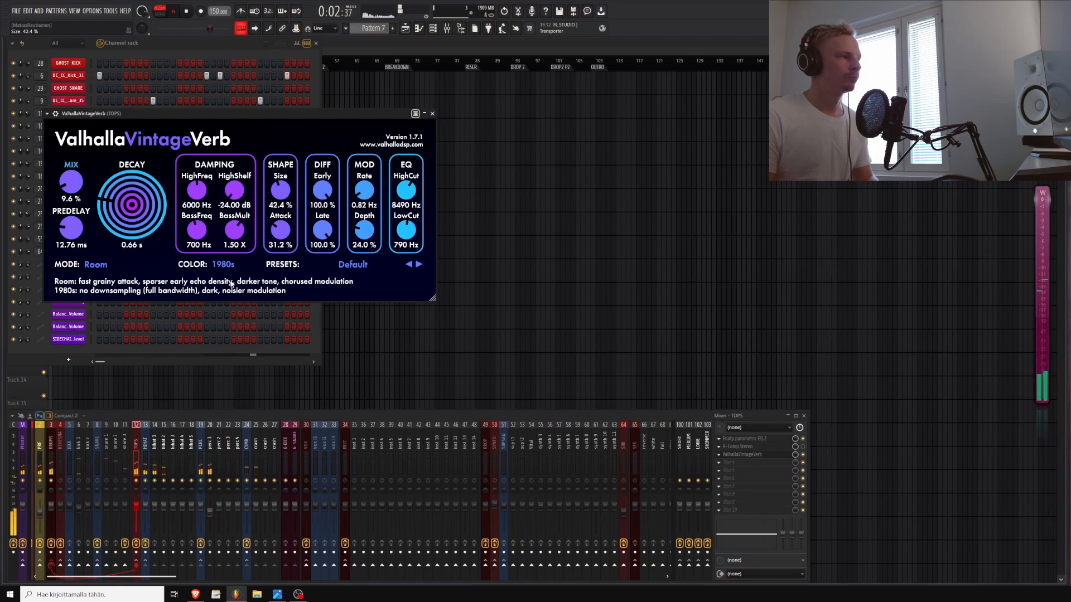
left_click(223, 264)
left_click(224, 296)
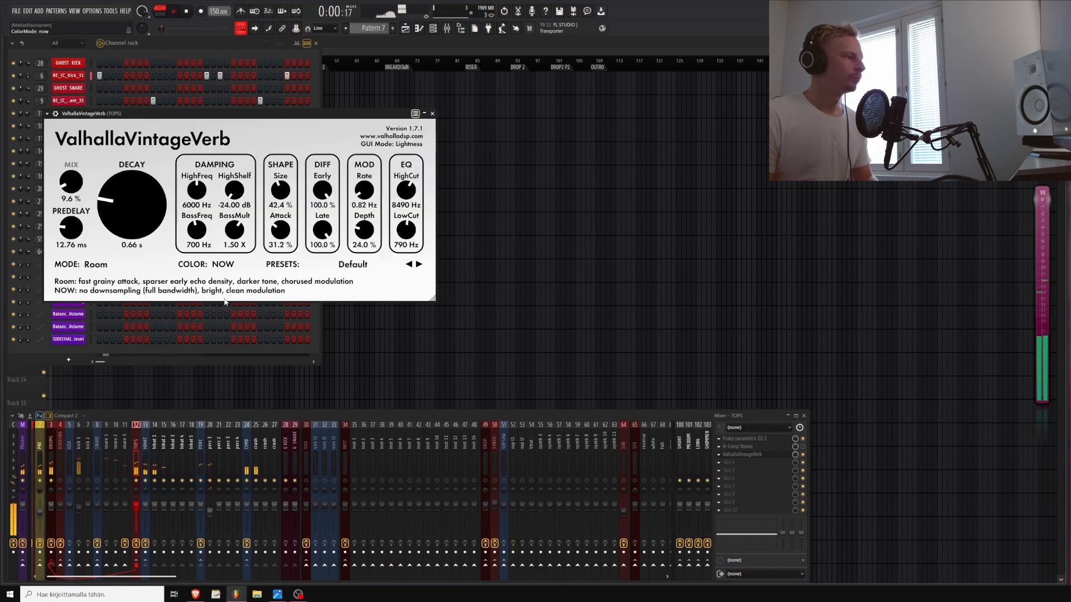
left_click(433, 114)
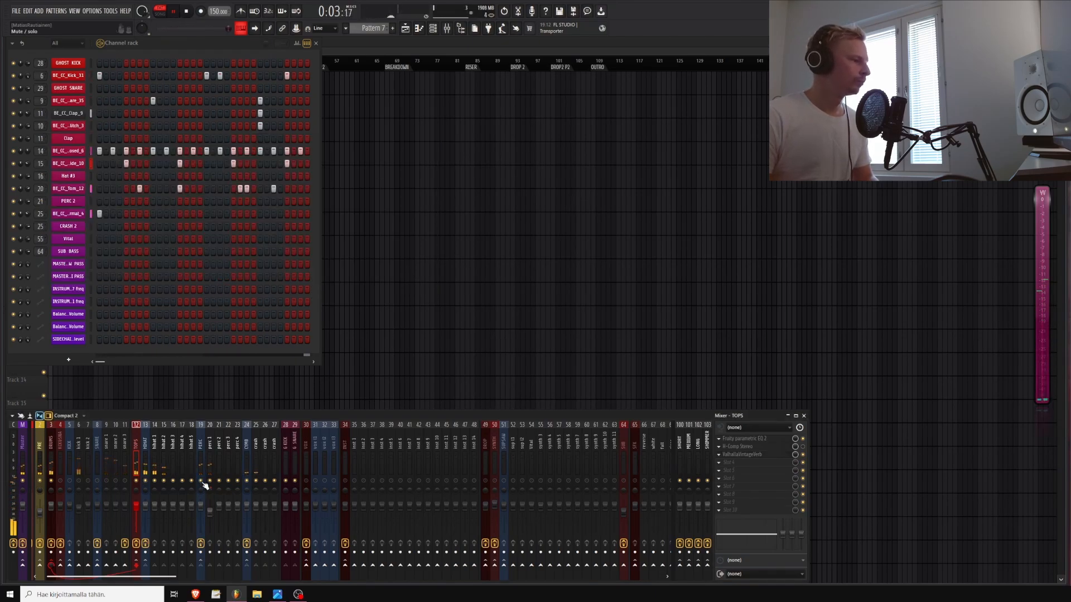
Play the pattern and check the DRUMS and KCK&SNA bus tracks in the mixer
key("space")
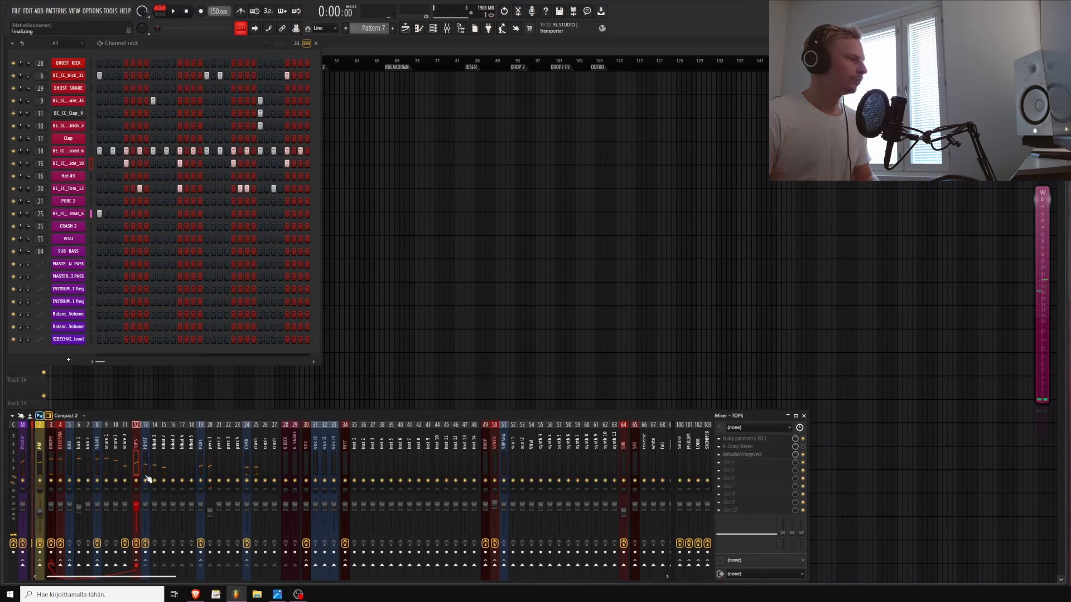
key("space")
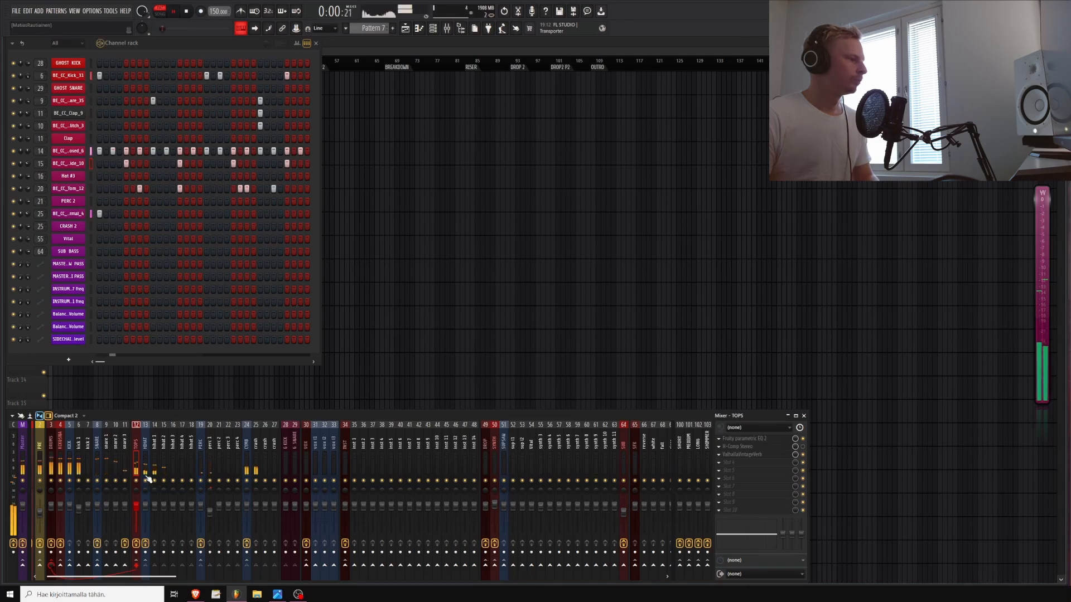
left_click(57, 467)
left_click(53, 465)
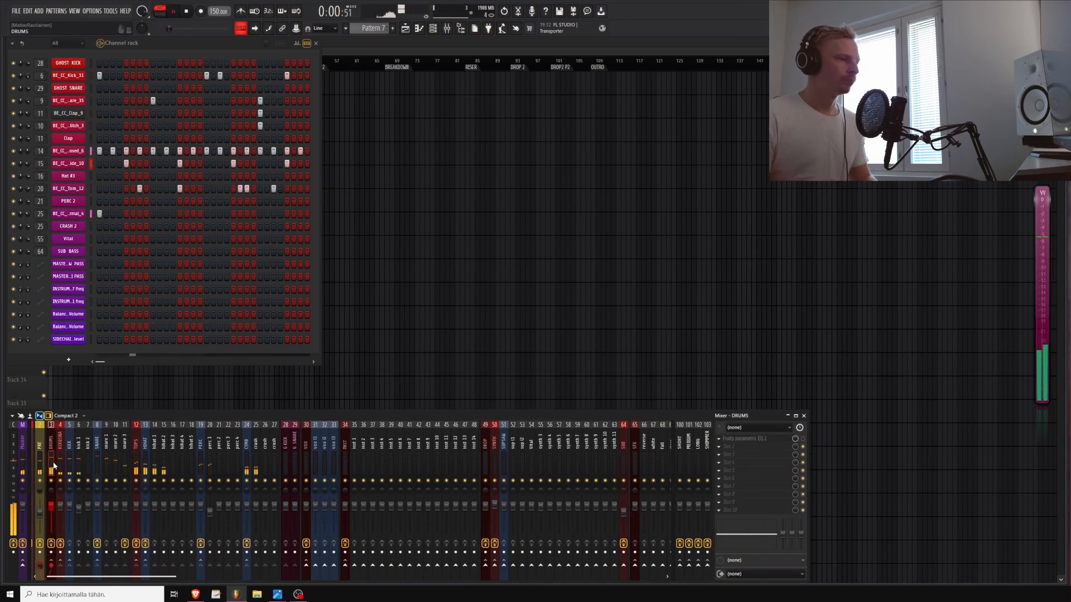
left_click(58, 465)
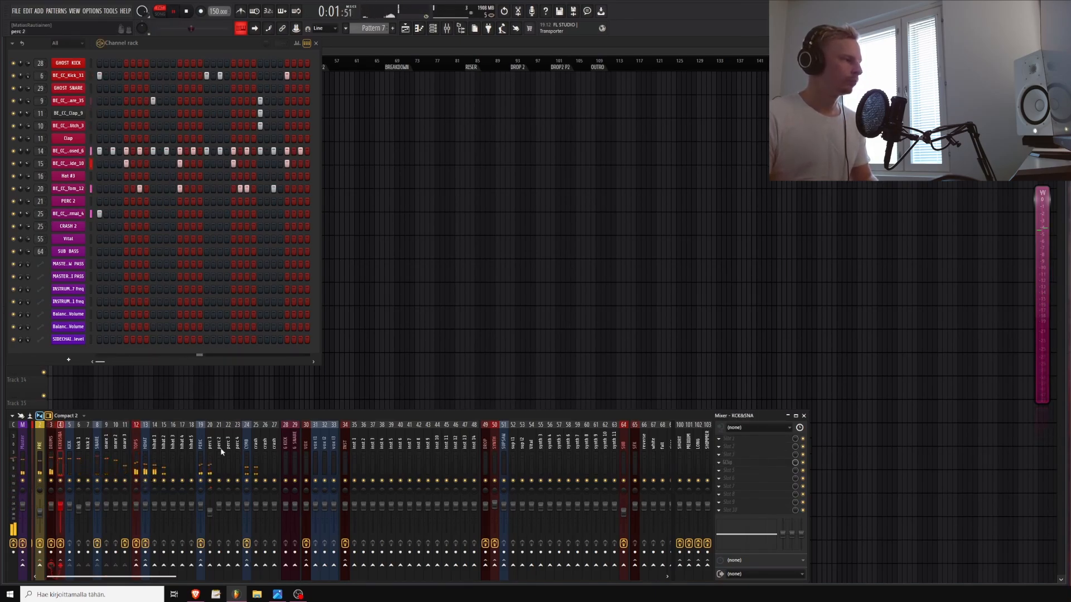
Add FabFilter Pro-L 2 from the Mastering plugins to an effect slot on the DRUMS mixer track
left_click(729, 478)
mouse_move(856, 482)
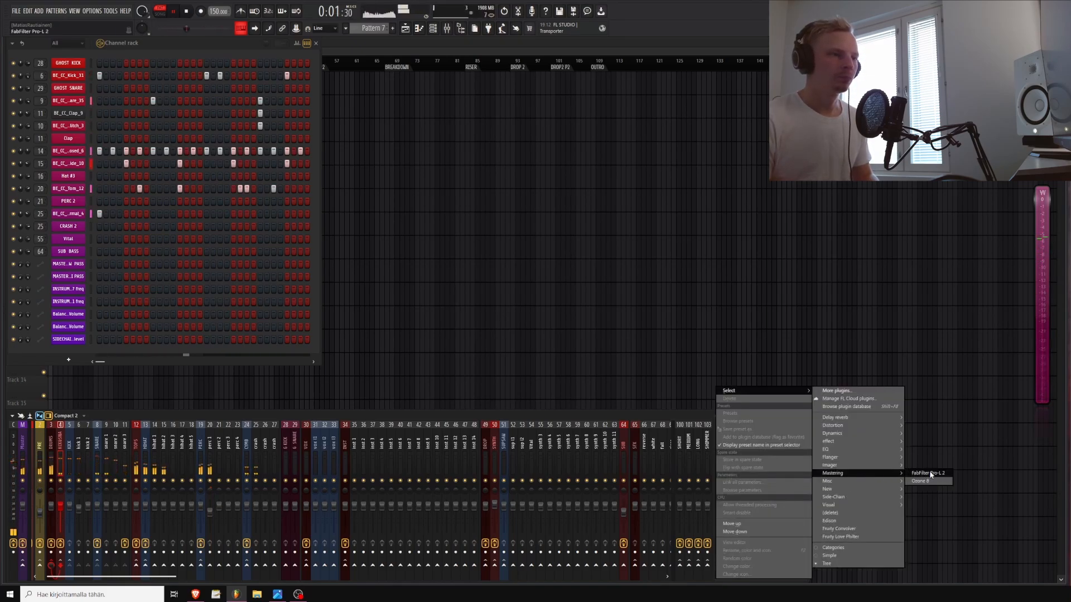
left_click(50, 462)
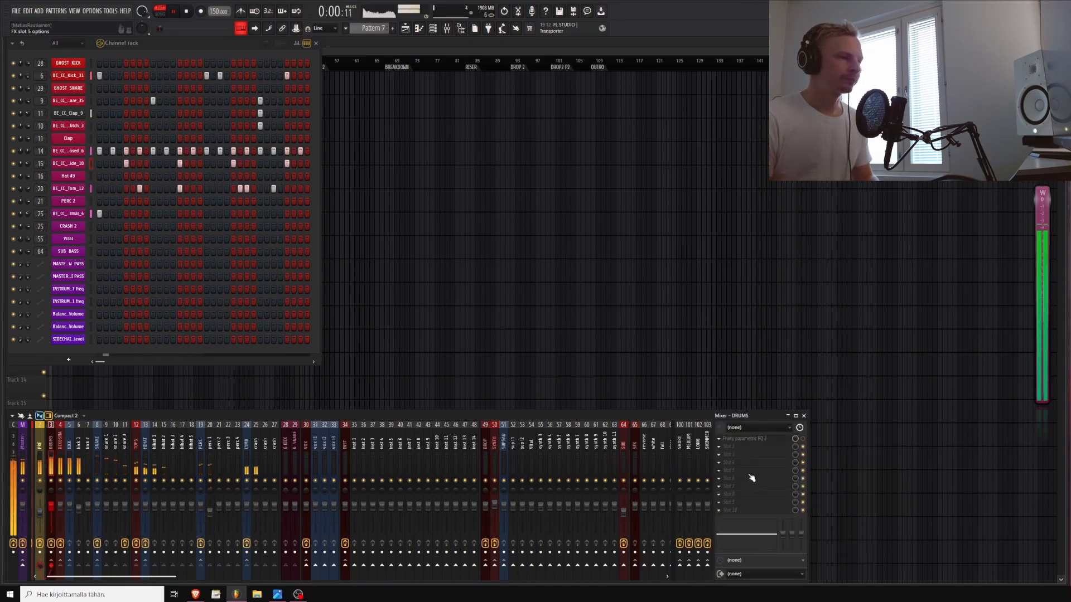
key("space")
left_click(747, 476)
mouse_move(850, 475)
left_click(928, 473)
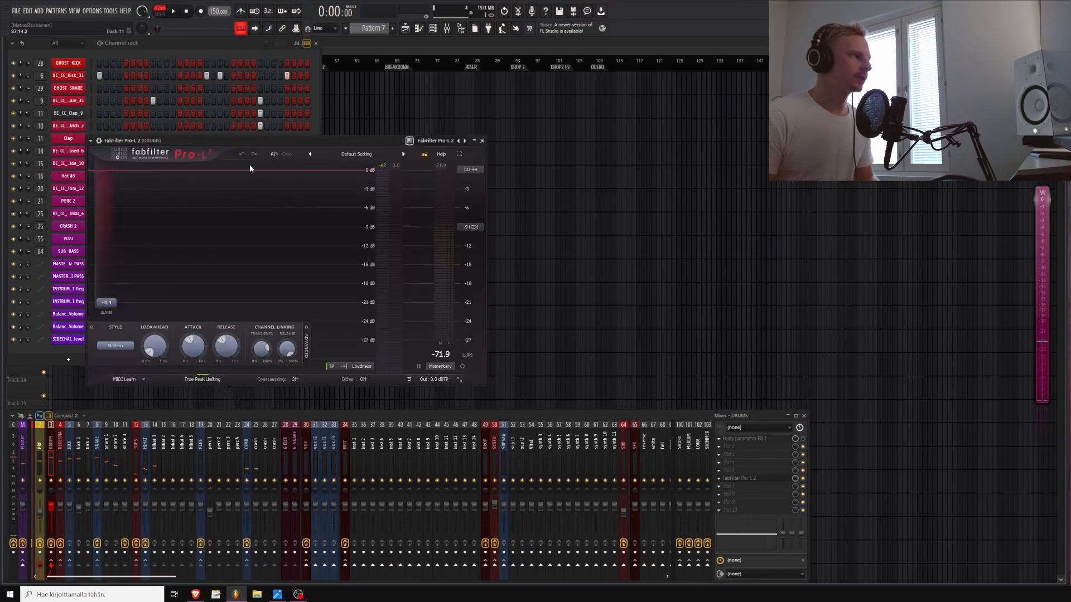
Play the pattern and raise Pro-L 2's gain to about +4 dB, then stop playback
left_click_drag(231, 140, 588, 203)
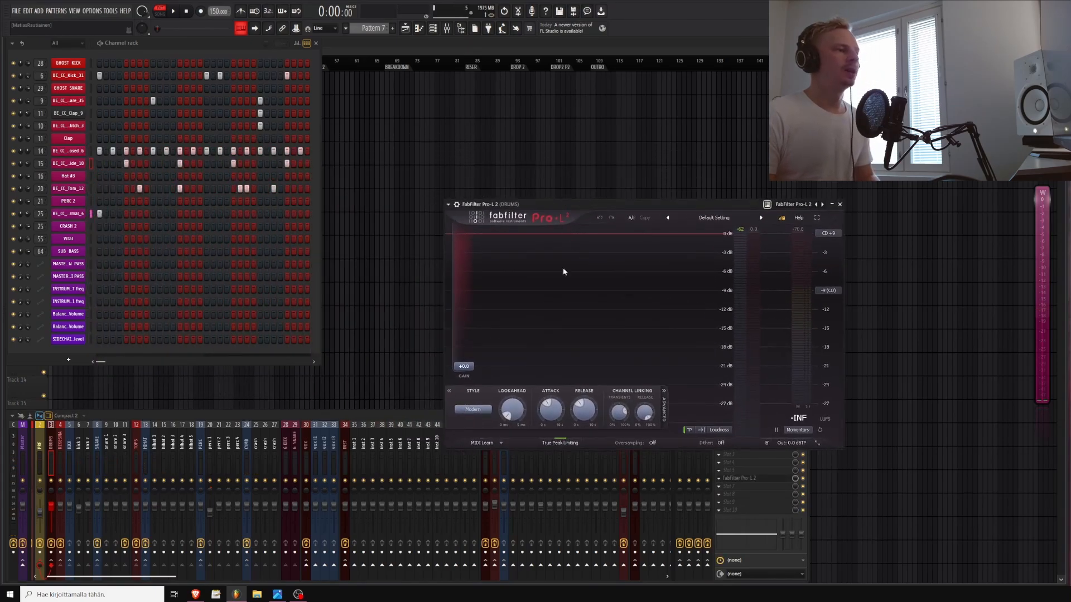
key("space")
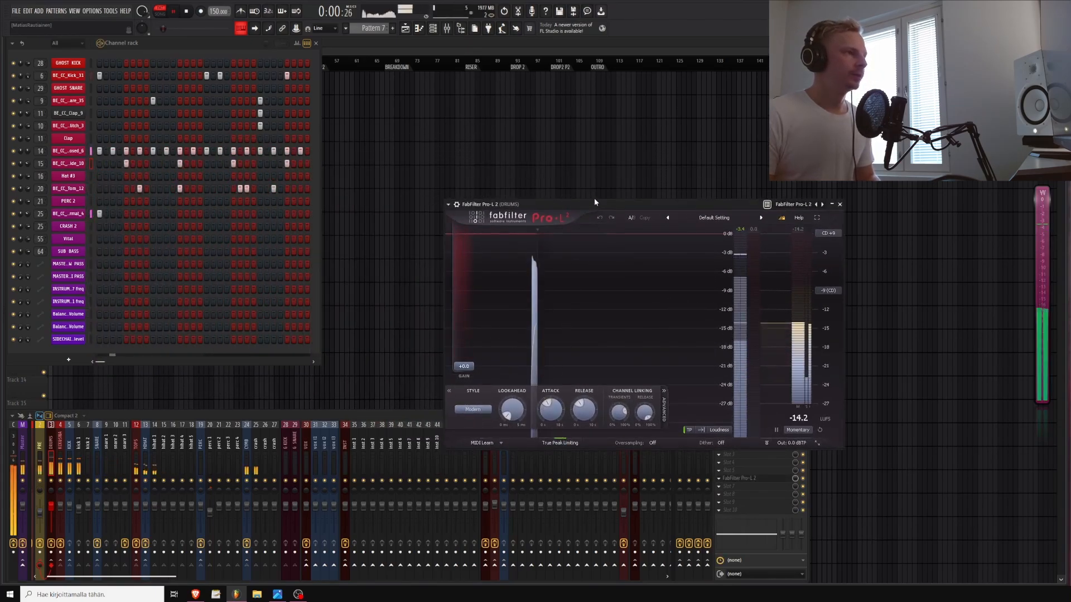
left_click_drag(463, 366, 462, 348)
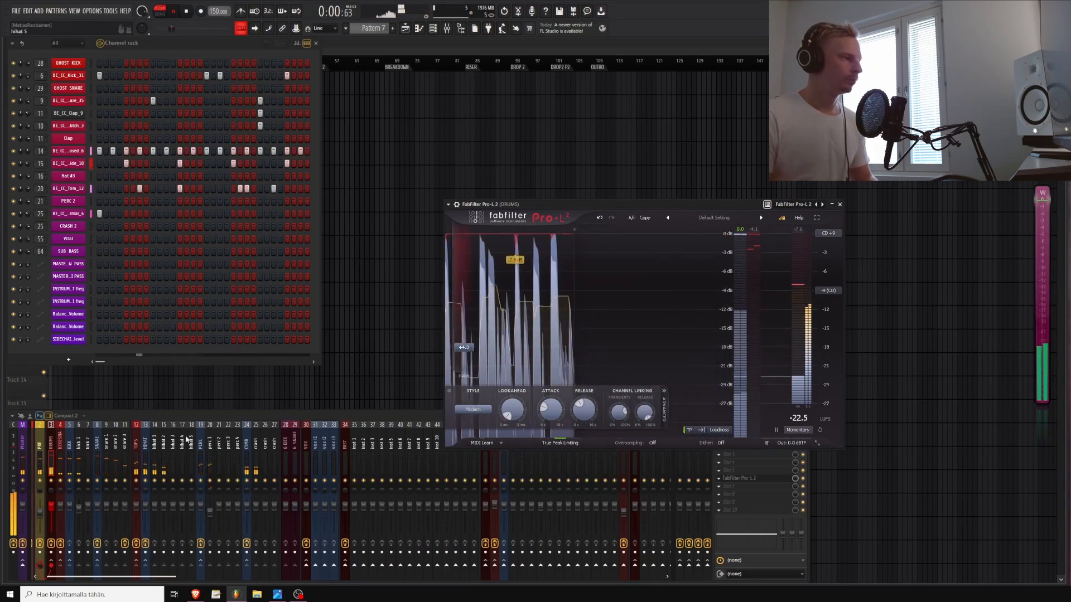
right_click(79, 481)
key("space")
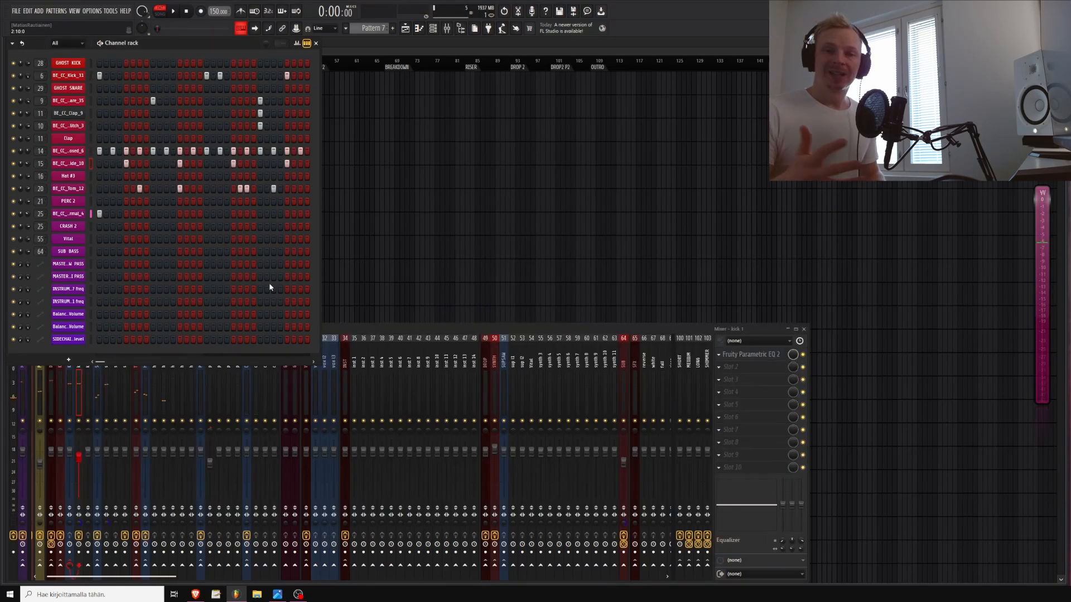